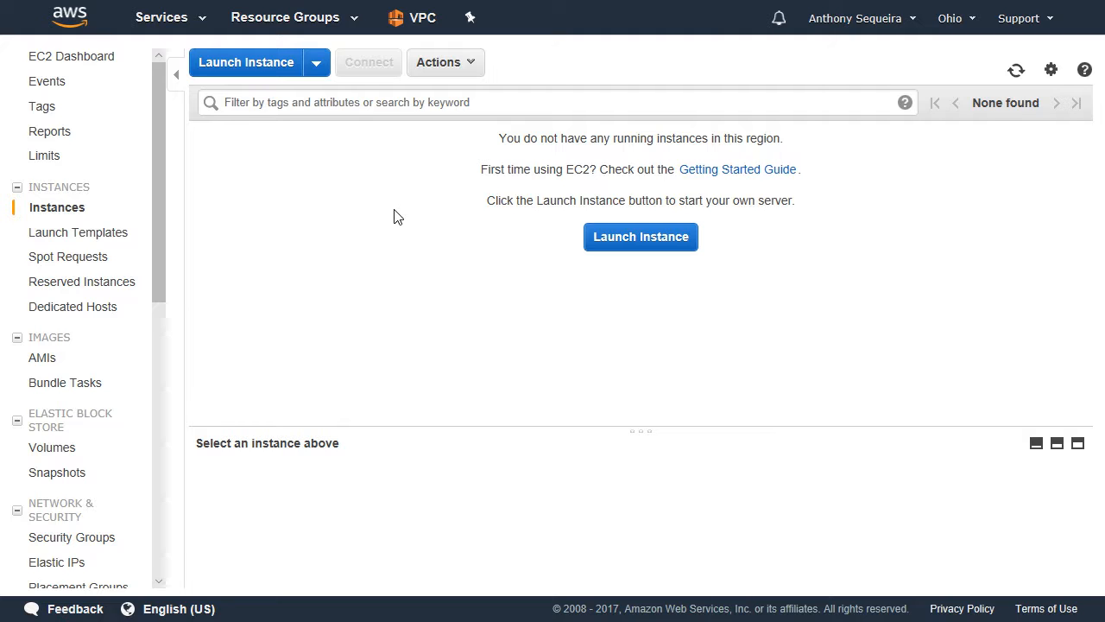
Open the Lambda service and start creating a new function.
{"action": "left_click", "coordinate": [177, 23]}
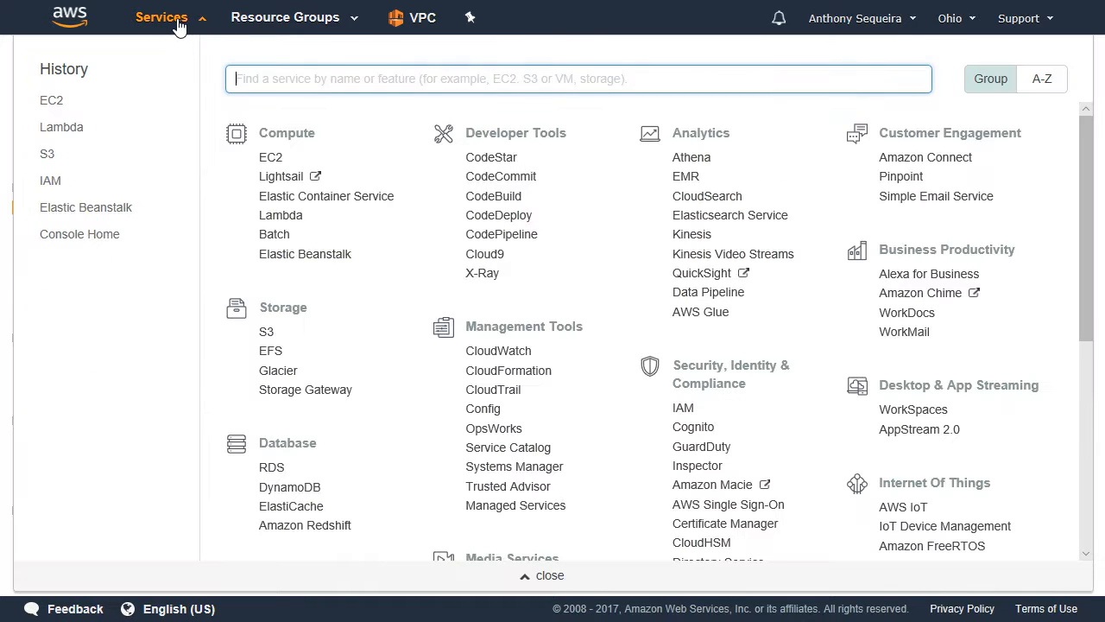
{"action": "left_click", "coordinate": [71, 131]}
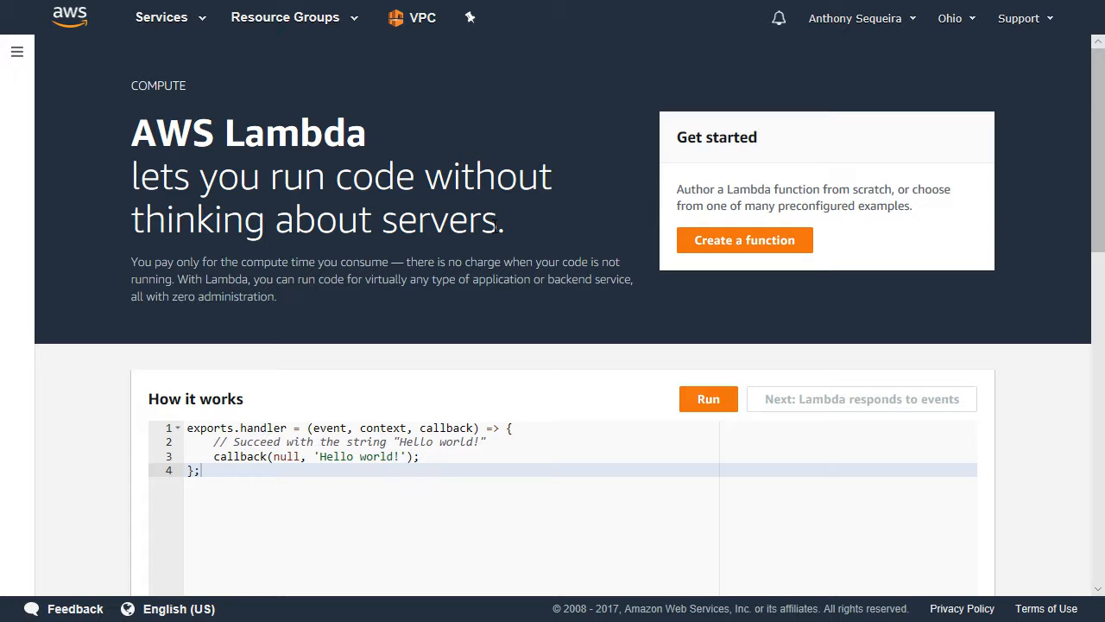
{"action": "left_click", "coordinate": [737, 243]}
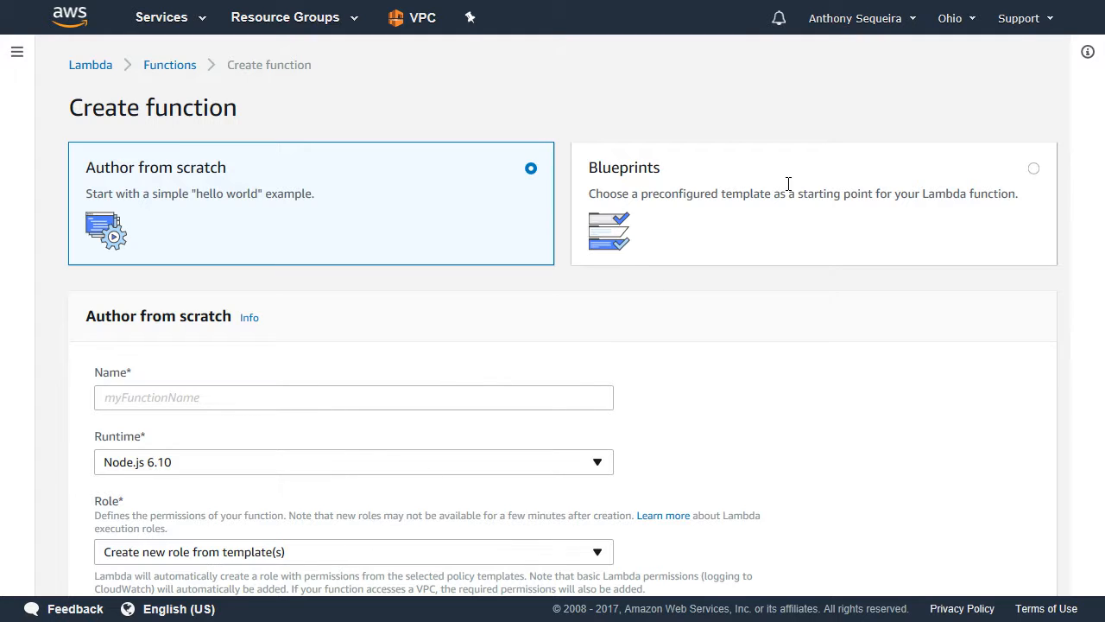
Choose to start from a blueprint, filter the blueprints by the keyword s3, and select s3-get-object-python.
{"action": "left_click", "coordinate": [1034, 170]}
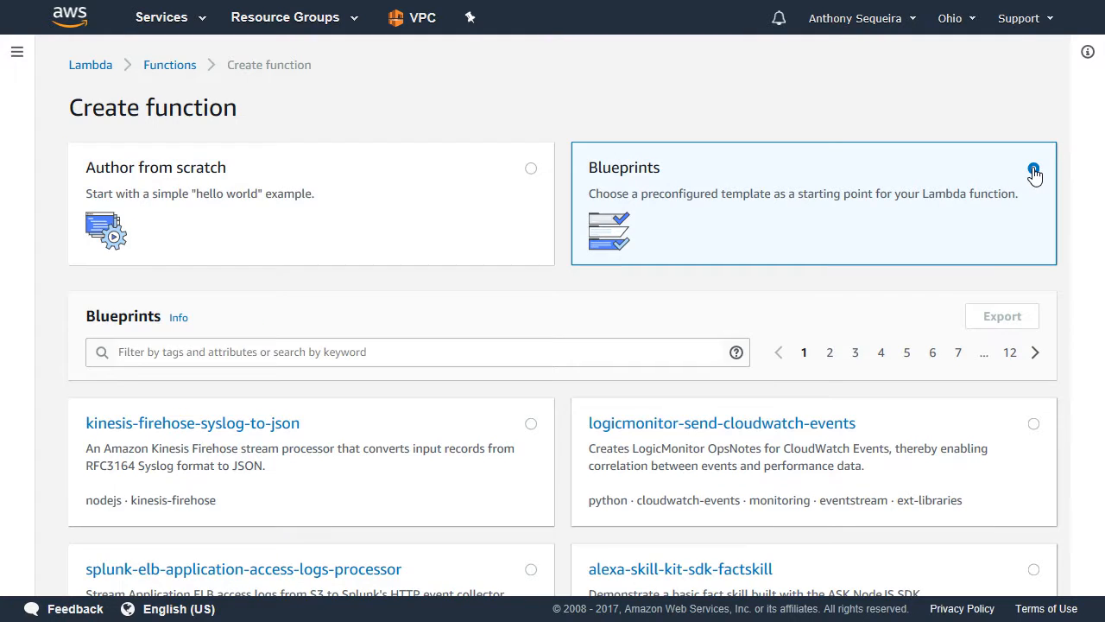
{"action": "left_click", "coordinate": [157, 350]}
{"action": "type", "text": "s"}
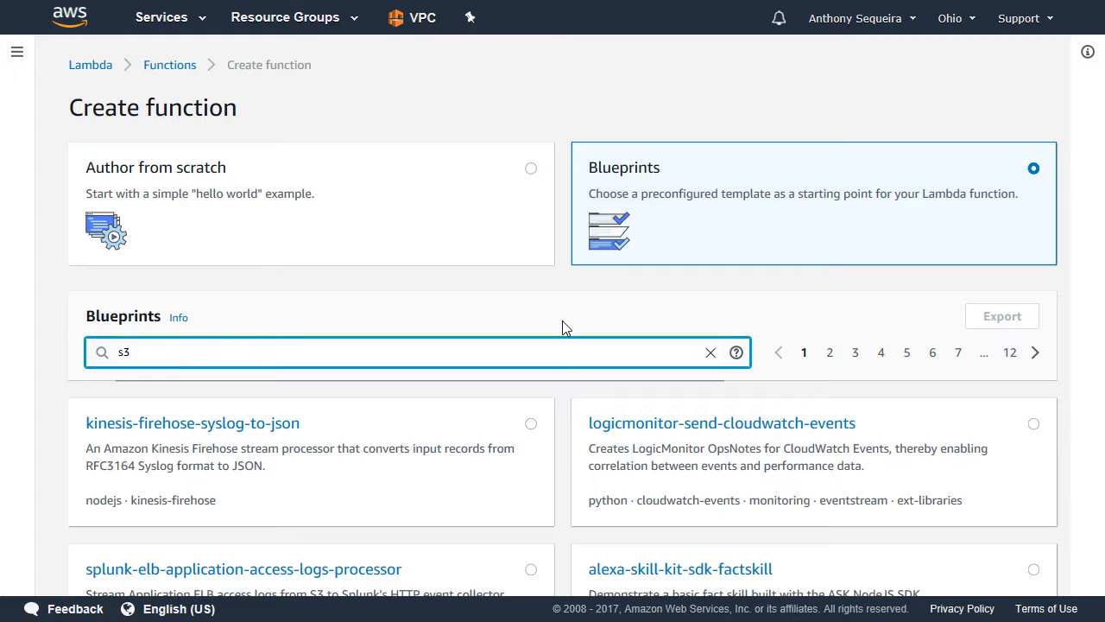
{"action": "type", "text": "3"}
{"action": "key", "text": "Return"}
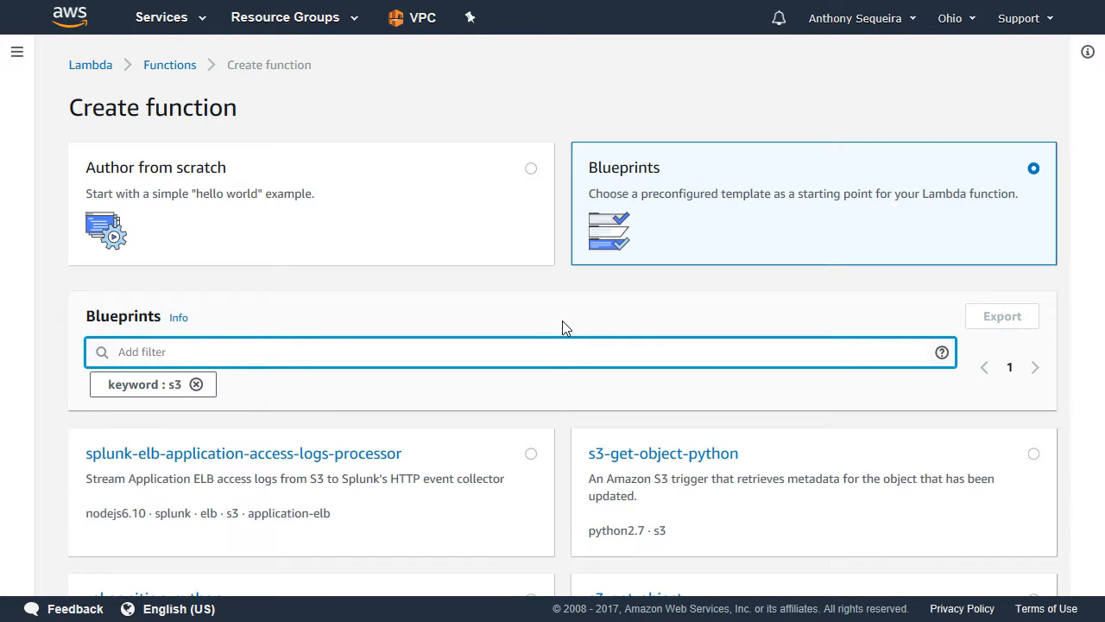
{"action": "left_click", "coordinate": [672, 456]}
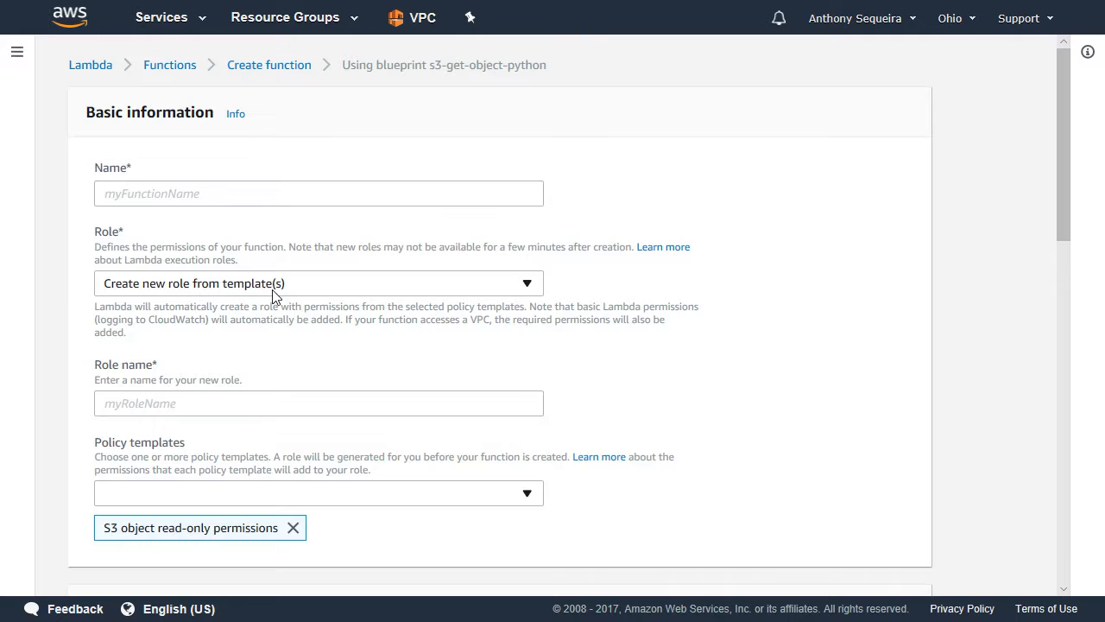
Name the function lambda-test and its new role role-lambda-test in the basic information.
{"action": "left_click", "coordinate": [141, 191]}
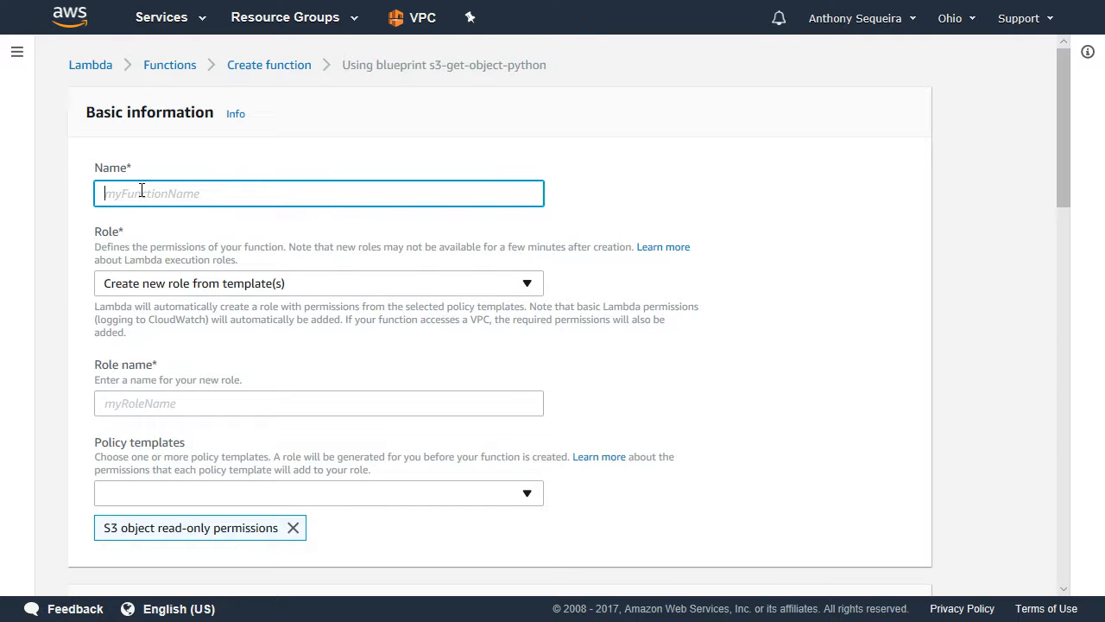
{"action": "type", "text": "lambda"}
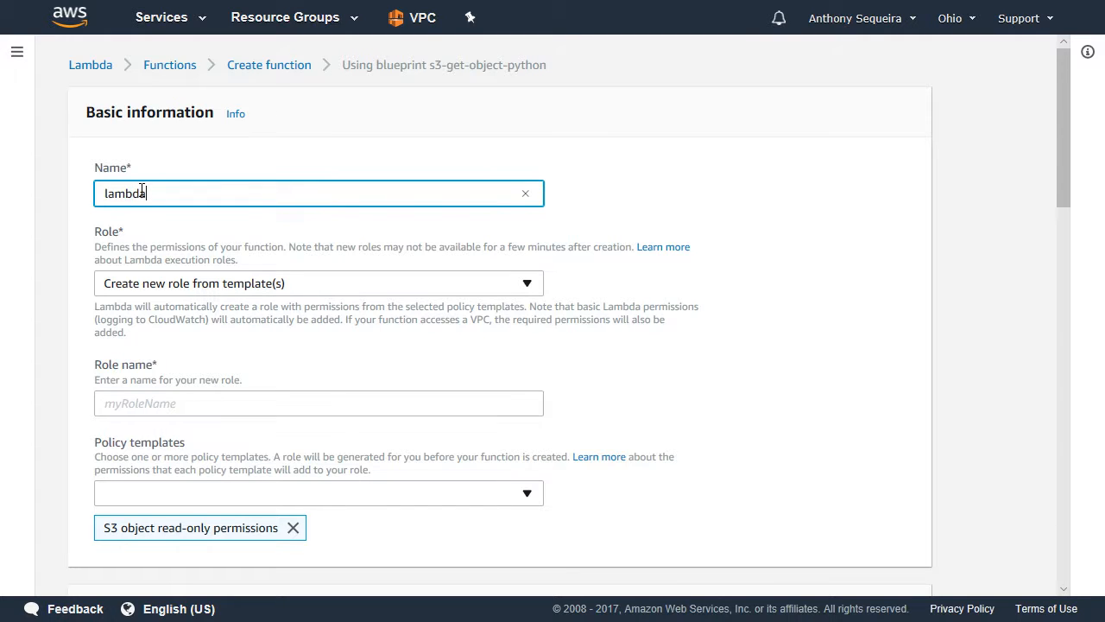
{"action": "type", "text": "-test"}
{"action": "left_click", "coordinate": [142, 403]}
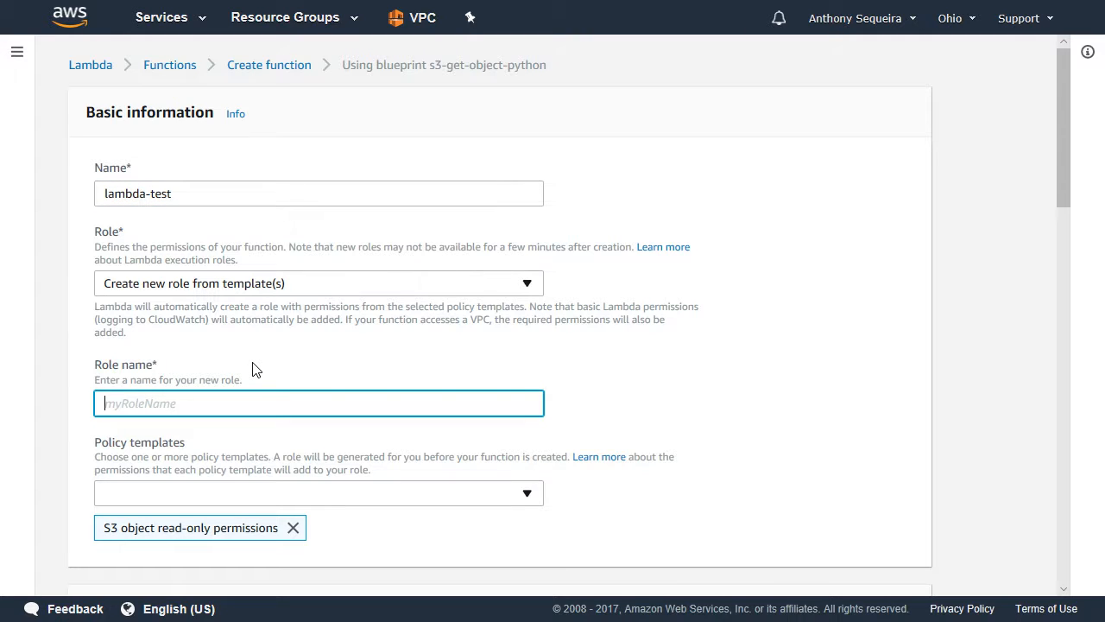
{"action": "type", "text": "role-lambda-test"}
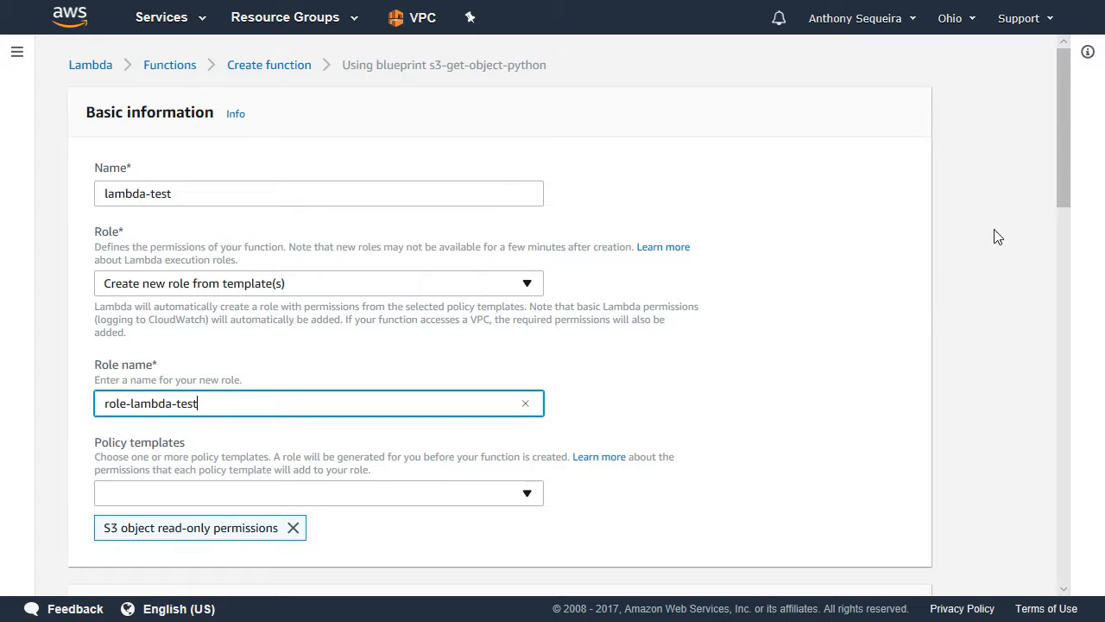
Set the S3 trigger's event type to Object Created (All) for the ajs-lambda-test bucket and enable the trigger.
{"action": "left_click_drag", "start_coordinate": [1058, 175], "coordinate": [1065, 322]}
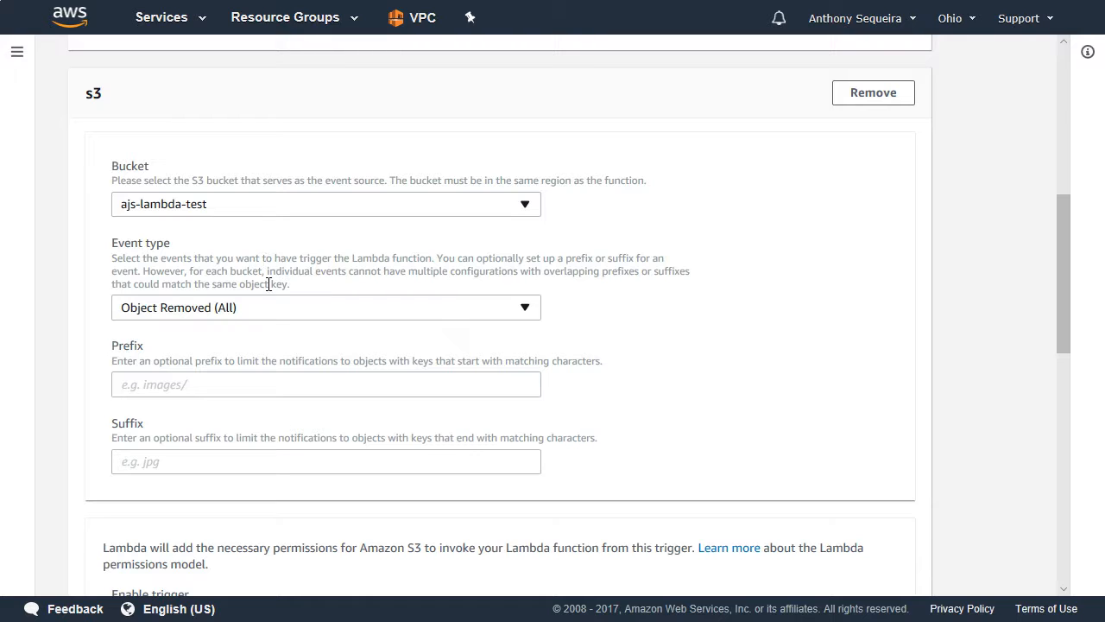
{"action": "left_click", "coordinate": [526, 310]}
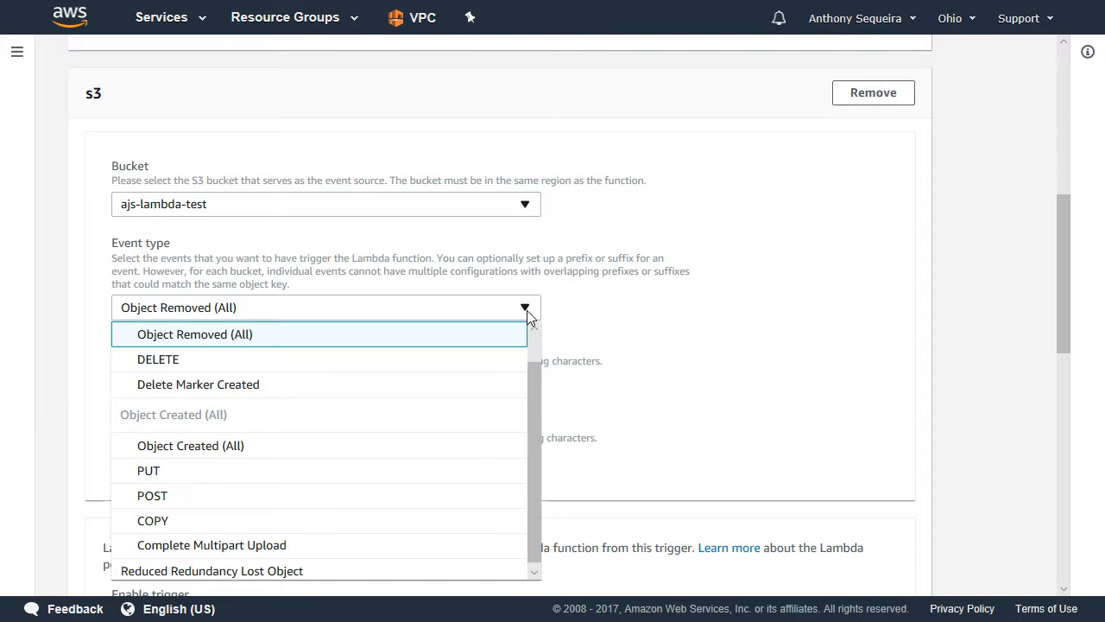
{"action": "left_click", "coordinate": [228, 446]}
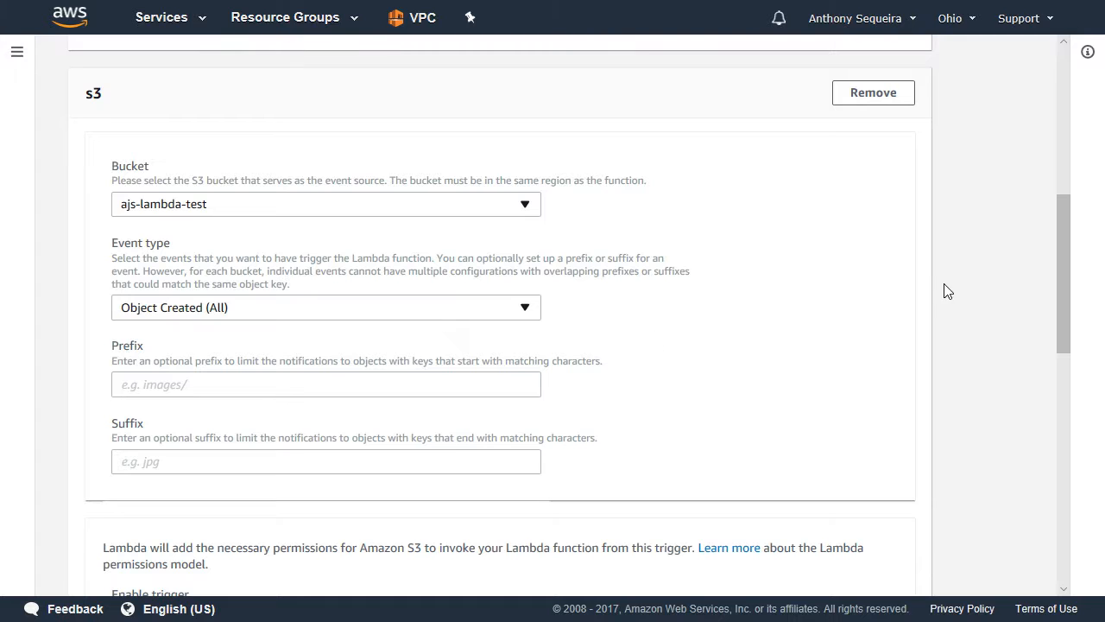
{"action": "left_click_drag", "start_coordinate": [1060, 260], "coordinate": [1073, 371]}
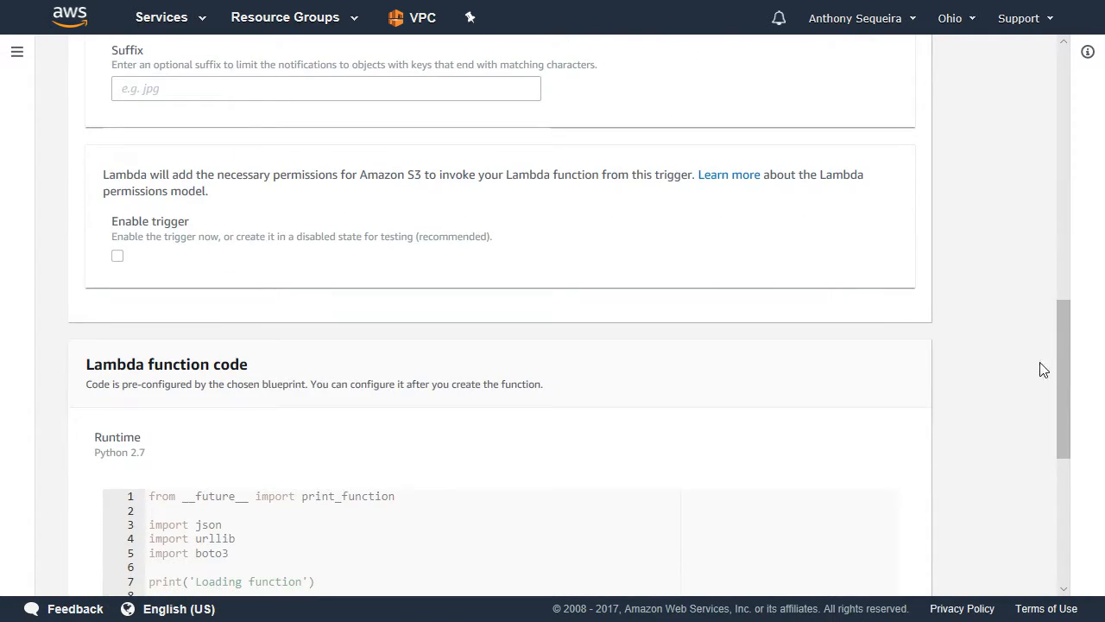
{"action": "left_click", "coordinate": [119, 259]}
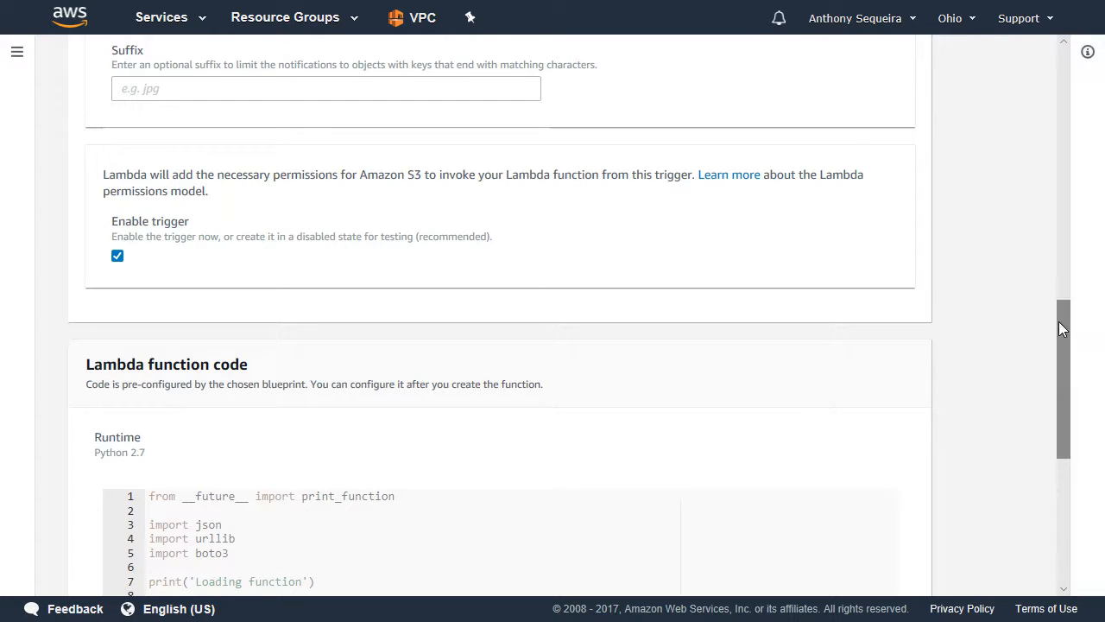
Review the preconfigured Python code and create the Lambda function.
{"action": "left_click_drag", "start_coordinate": [1065, 321], "coordinate": [1088, 422]}
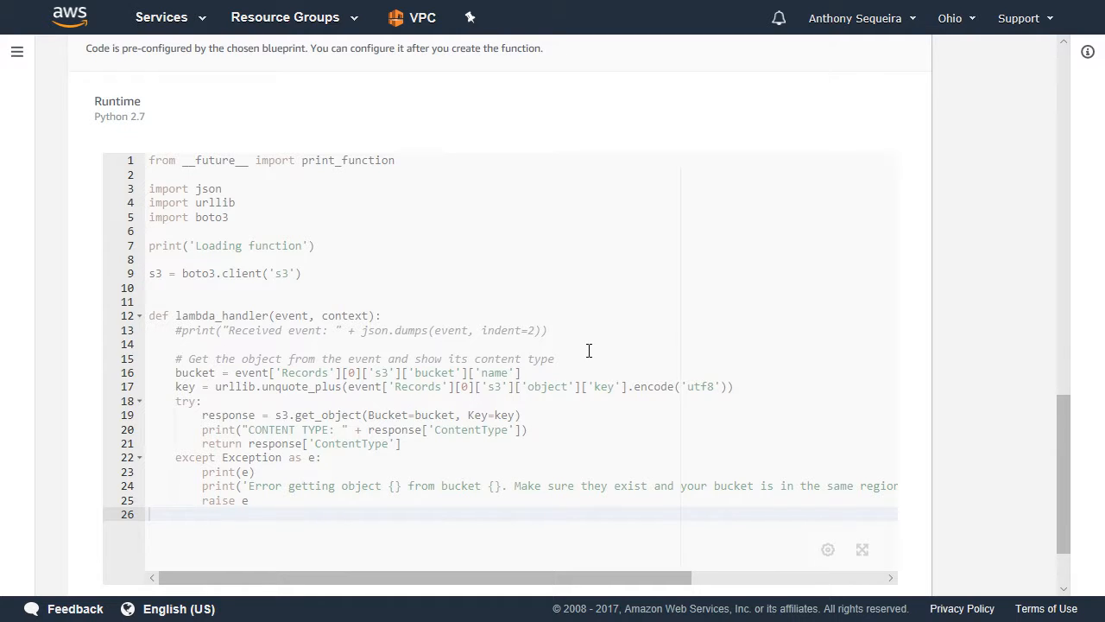
{"action": "left_click_drag", "start_coordinate": [1073, 417], "coordinate": [1069, 486]}
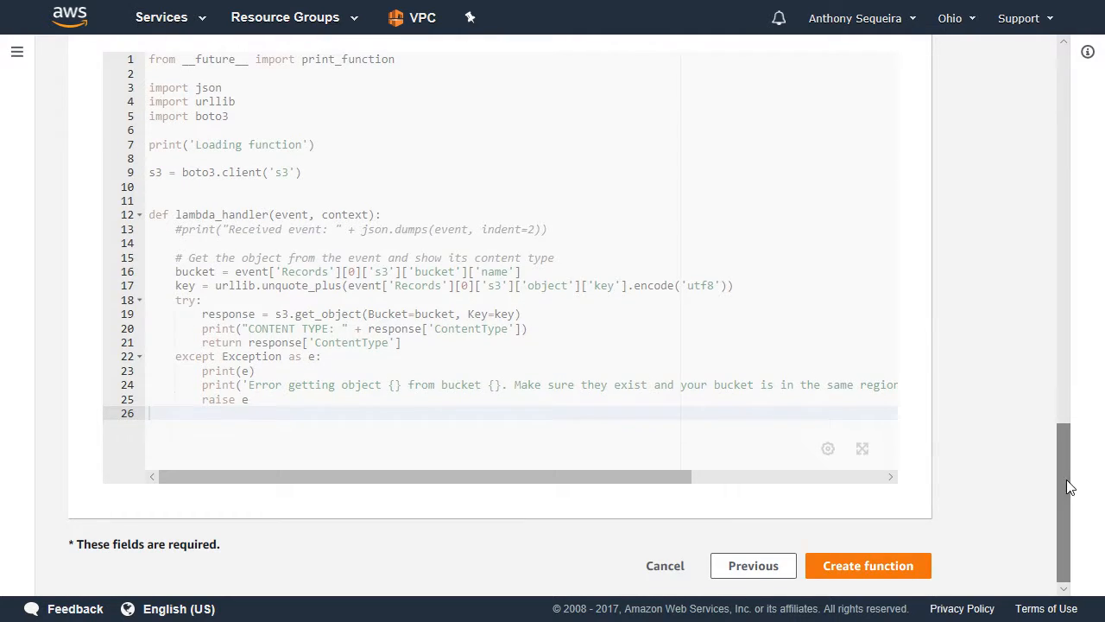
{"action": "left_click", "coordinate": [862, 567]}
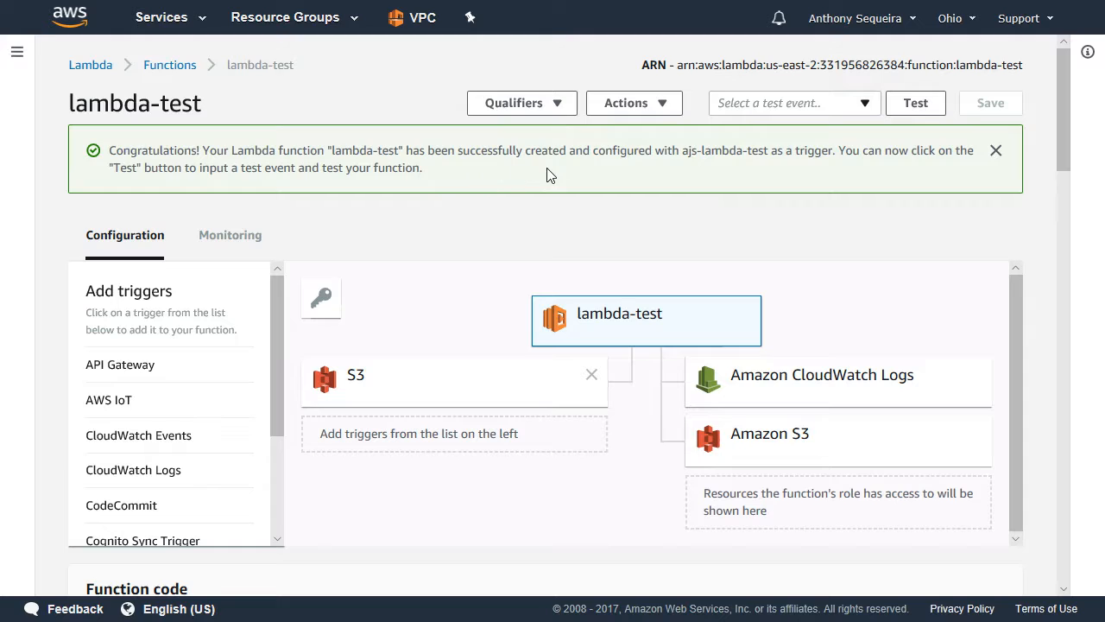
Look over the lambda-test function's configuration, then start configuring a new test event named mytest.
{"action": "scroll", "coordinate": [569, 179], "scroll_direction": "down", "scroll_amount": 2}
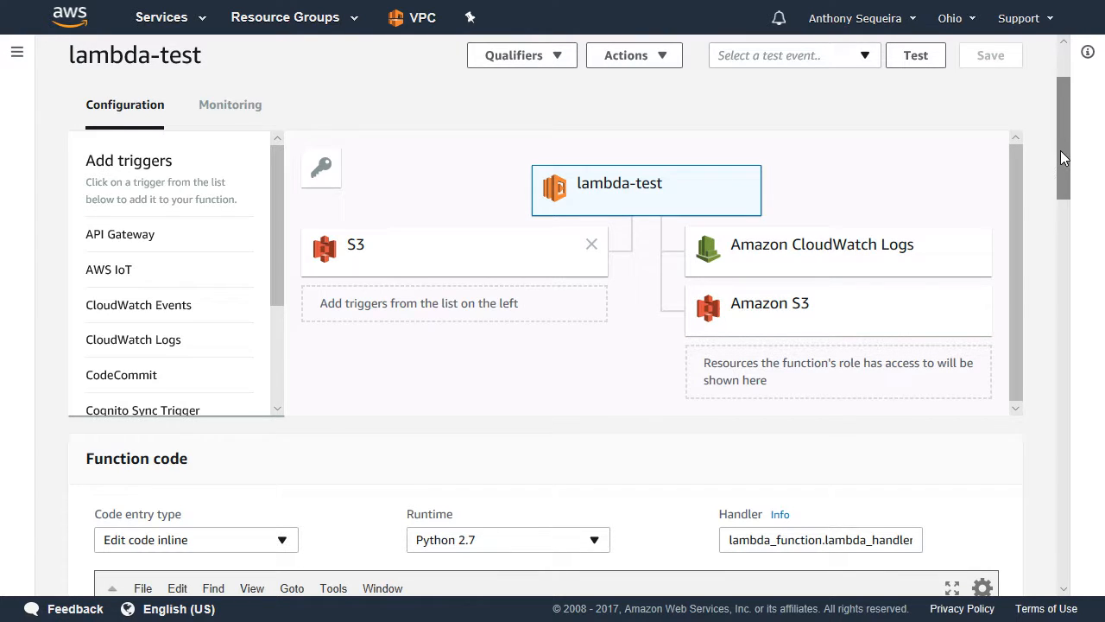
{"action": "left_click_drag", "start_coordinate": [1060, 151], "coordinate": [1067, 224]}
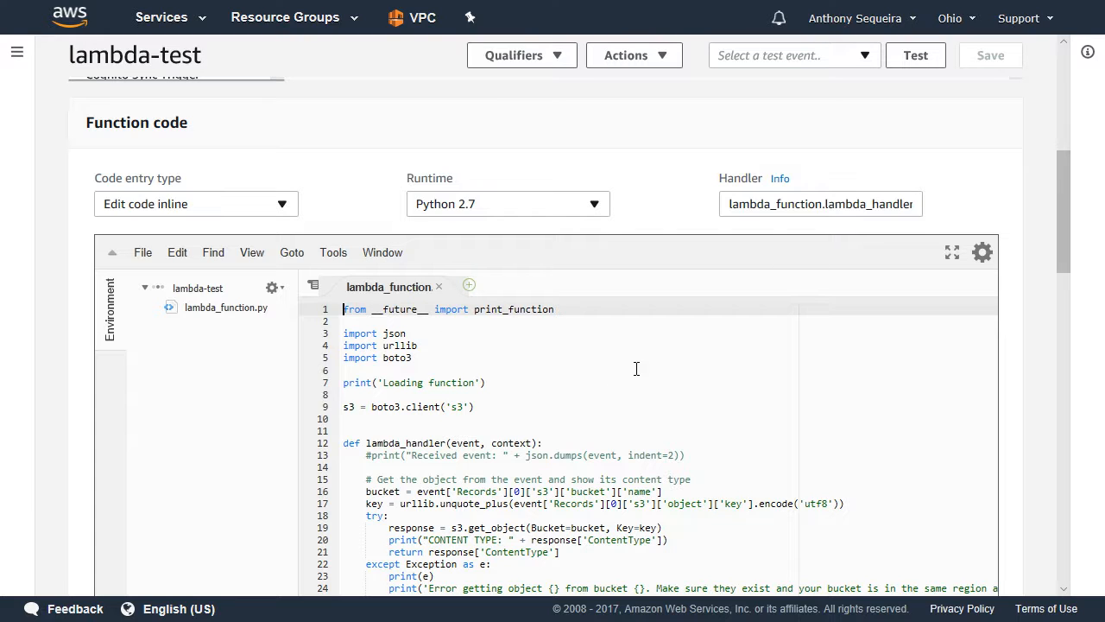
{"action": "mouse_move", "coordinate": [1060, 192]}
{"action": "left_mouse_down"}
{"action": "mouse_move", "coordinate": [1062, 206]}
{"action": "mouse_move", "coordinate": [1058, 183]}
{"action": "left_mouse_up"}
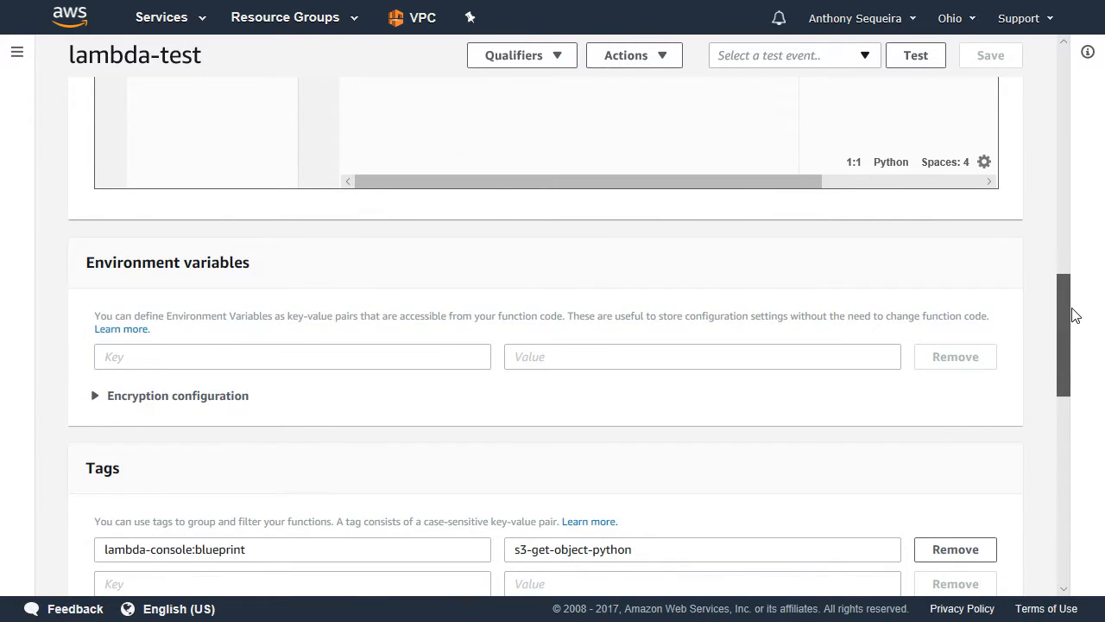
{"action": "left_click_drag", "start_coordinate": [1074, 315], "coordinate": [1042, 67]}
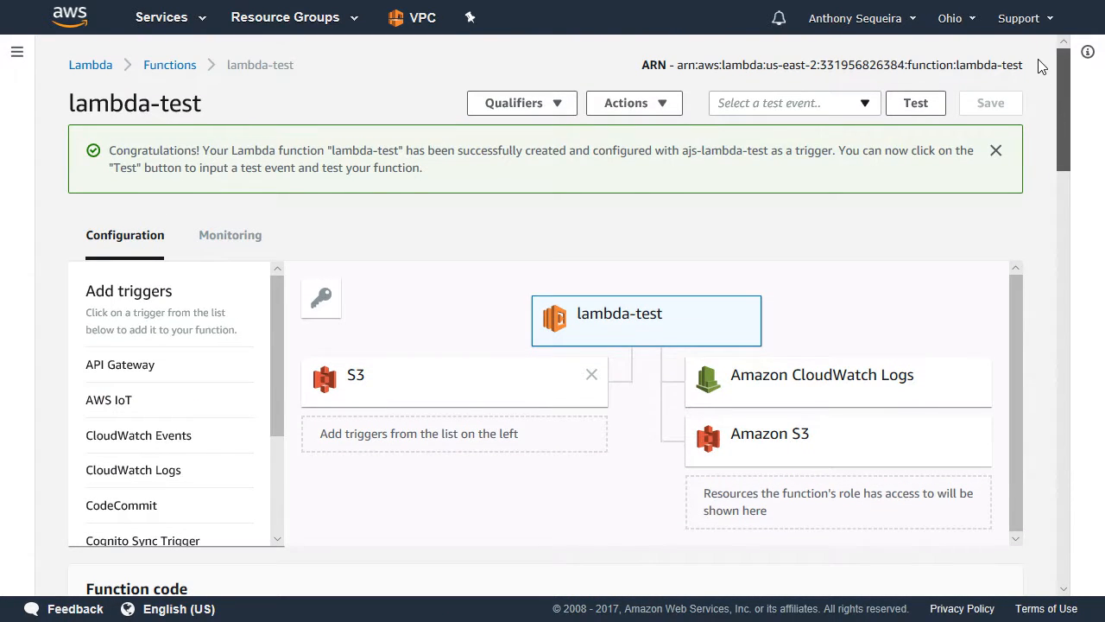
{"action": "left_click", "coordinate": [865, 105]}
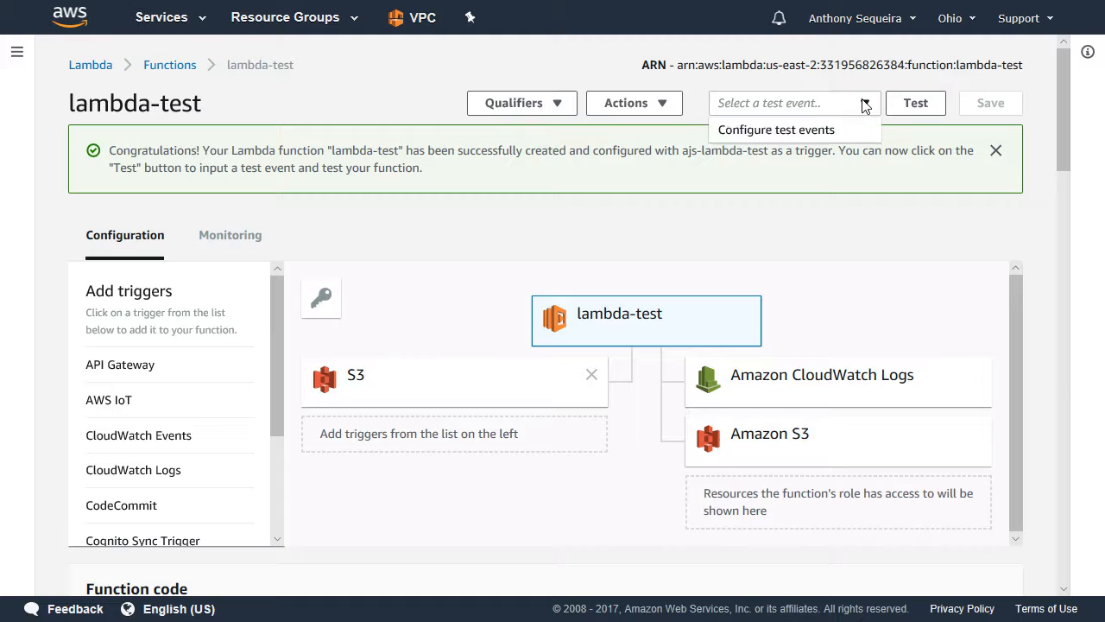
{"action": "left_click", "coordinate": [806, 130]}
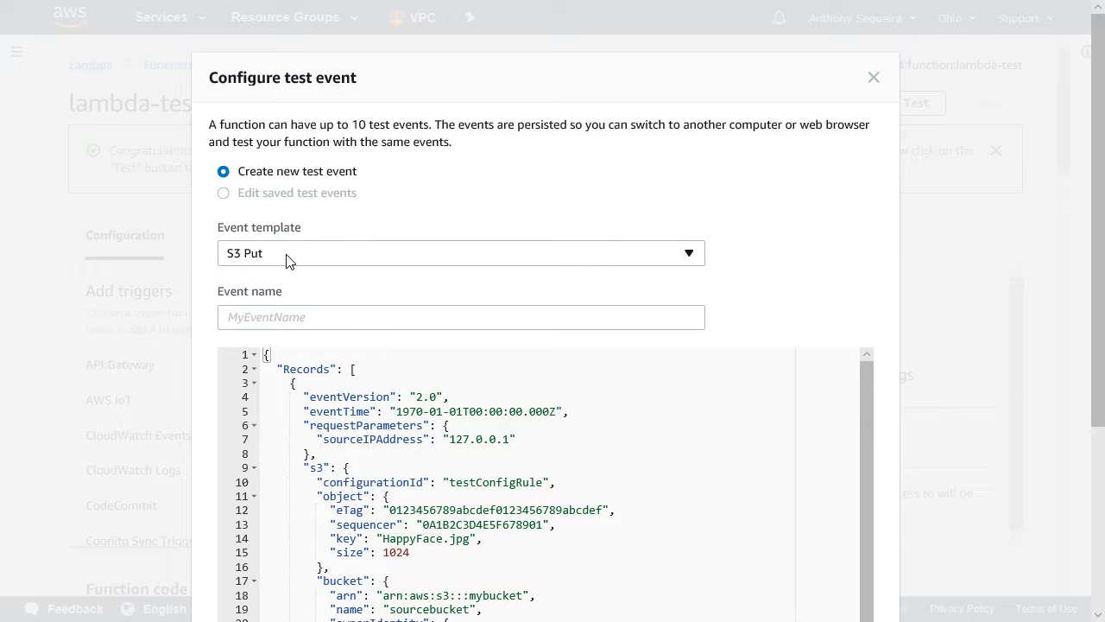
{"action": "left_click", "coordinate": [250, 318]}
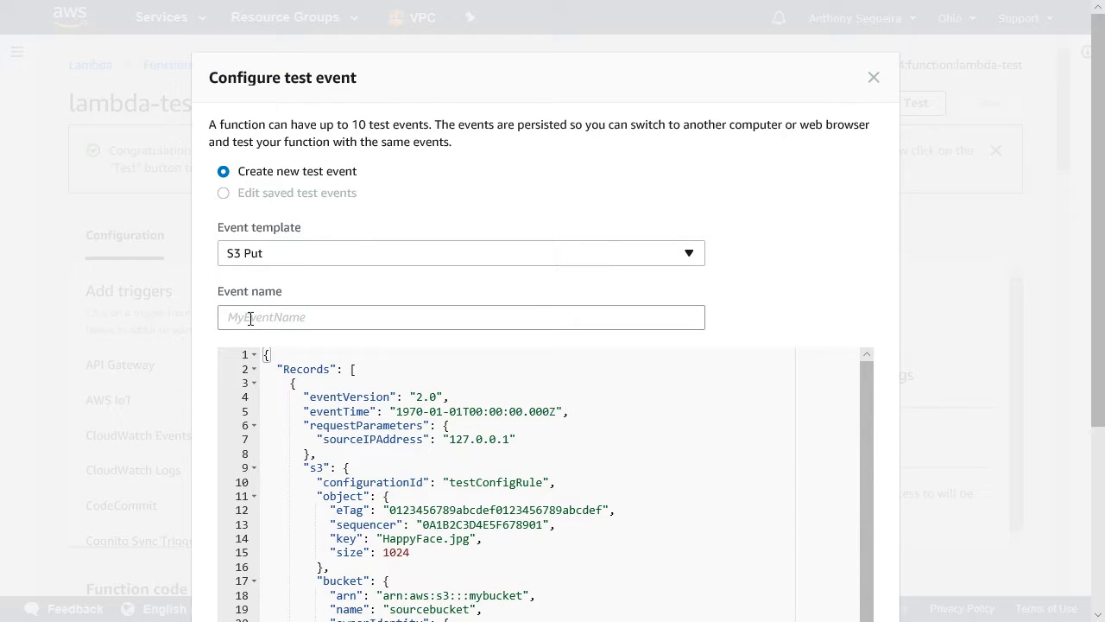
{"action": "type", "text": "mytest"}
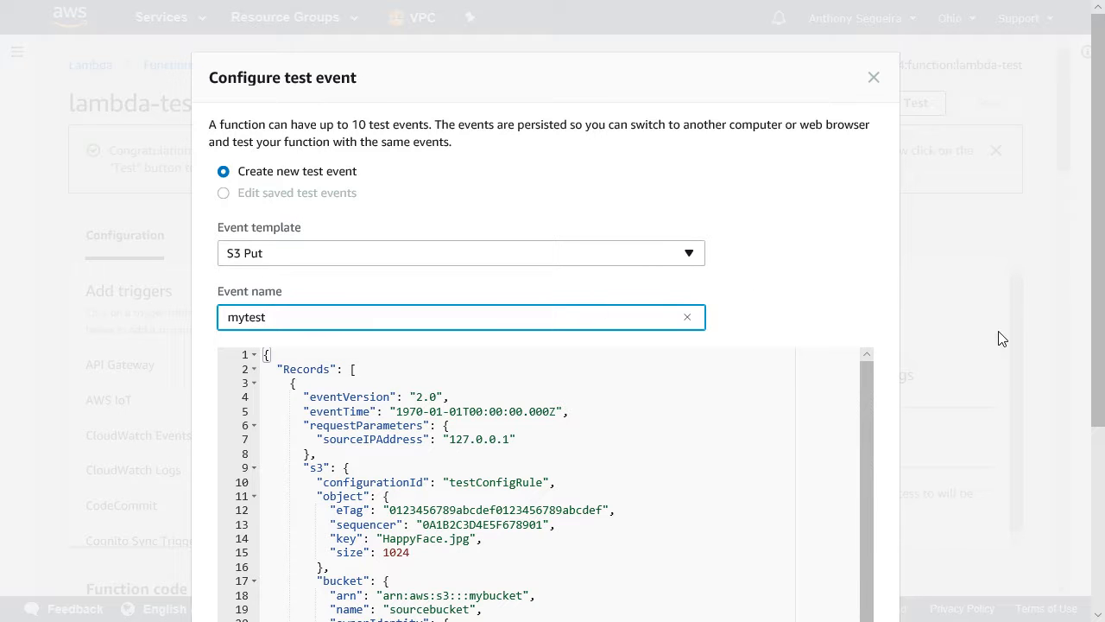
Replace the bucket name in the test event's JSON with ajs-lambda-test.
{"action": "left_click_drag", "start_coordinate": [1099, 251], "coordinate": [1089, 389]}
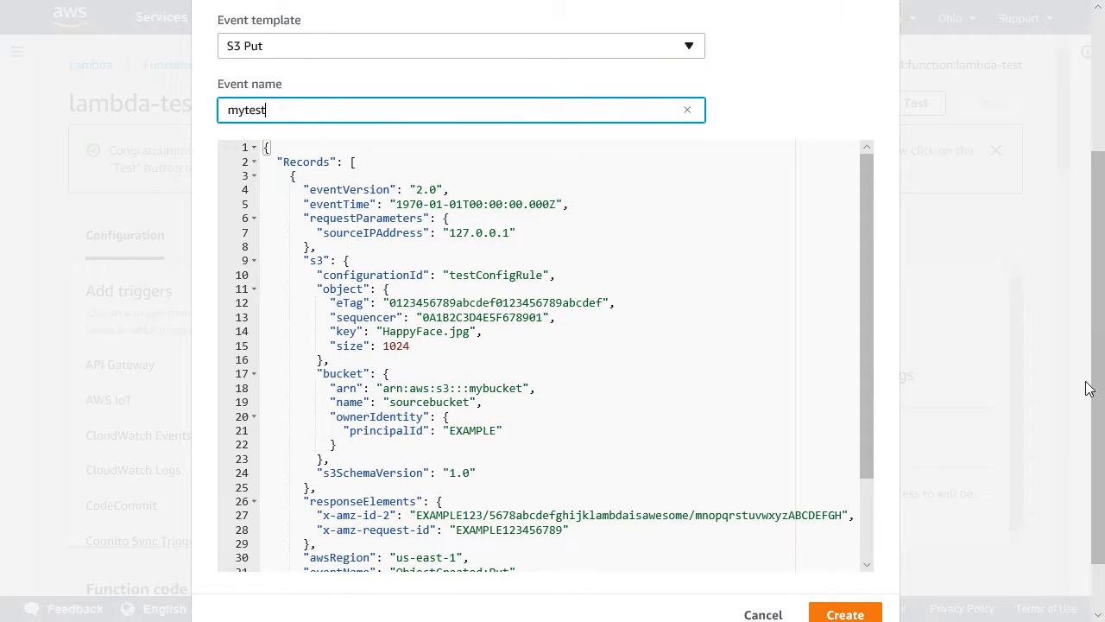
{"action": "scroll", "coordinate": [390, 402], "scroll_direction": "up", "scroll_amount": 2}
{"action": "left_click", "coordinate": [390, 403]}
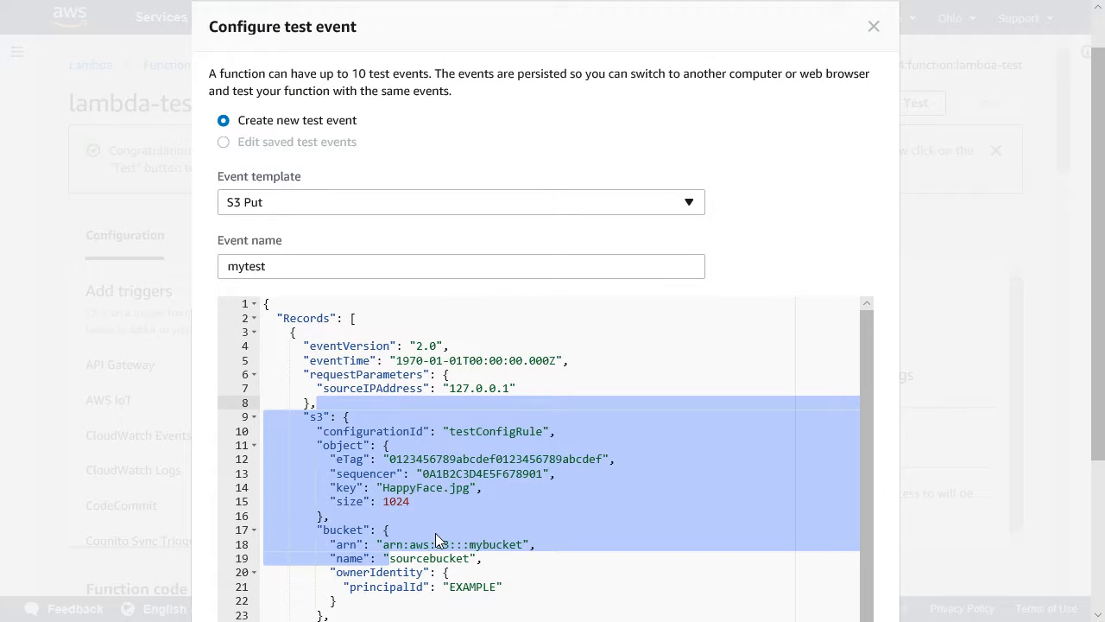
{"action": "left_click", "coordinate": [403, 561]}
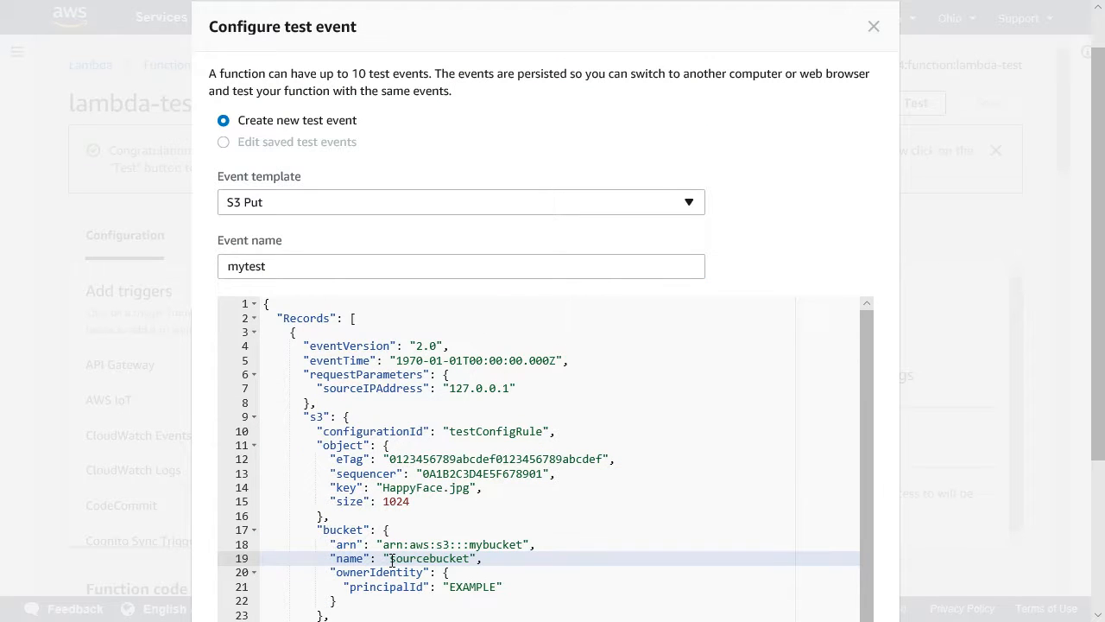
{"action": "mouse_move", "coordinate": [390, 558]}
{"action": "left_mouse_down"}
{"action": "mouse_move", "coordinate": [470, 559]}
{"action": "mouse_move", "coordinate": [391, 560]}
{"action": "left_mouse_up"}
{"action": "left_click", "coordinate": [471, 559]}
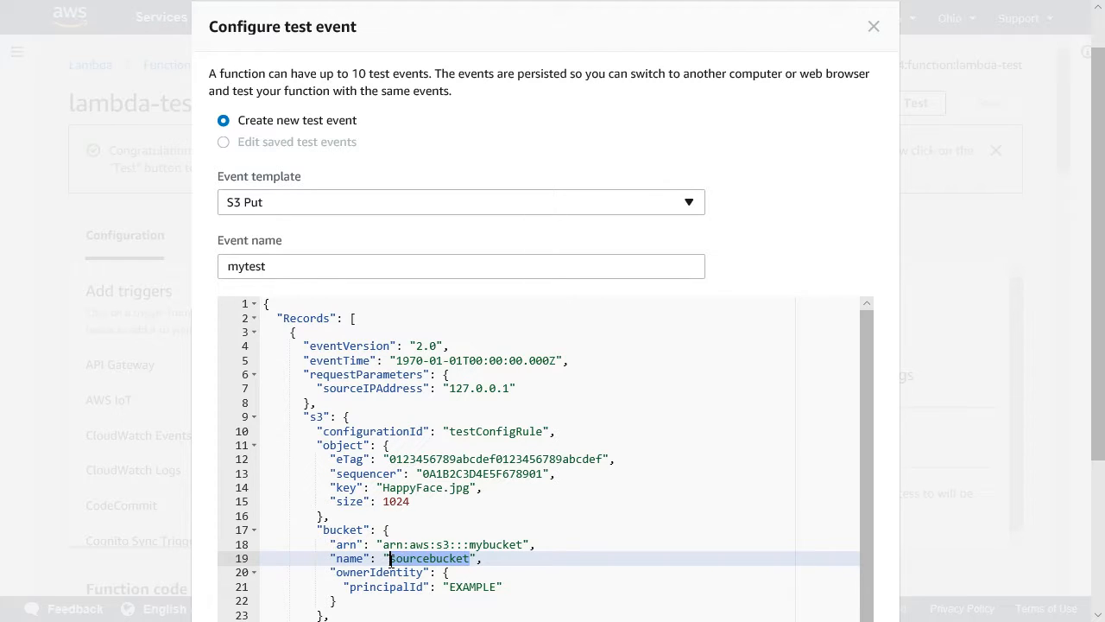
{"action": "type", "text": "ajs-"}
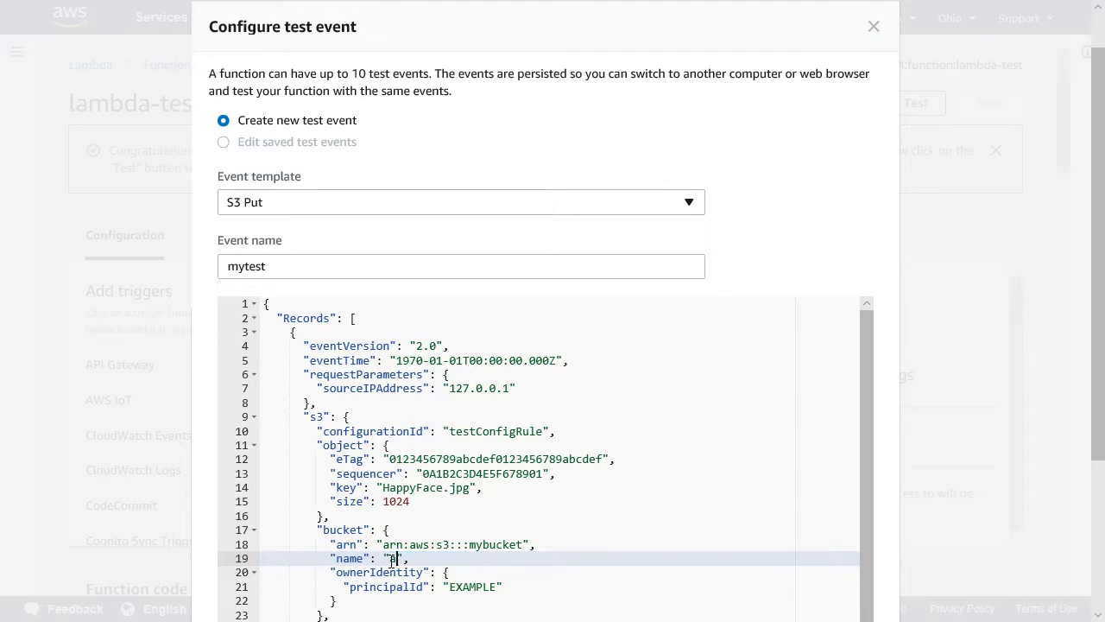
{"action": "type", "text": "lambda-test"}
Replace the S3 object key in the test event's JSON with thumb.zip.
{"action": "left_click_drag", "start_coordinate": [383, 488], "coordinate": [471, 488]}
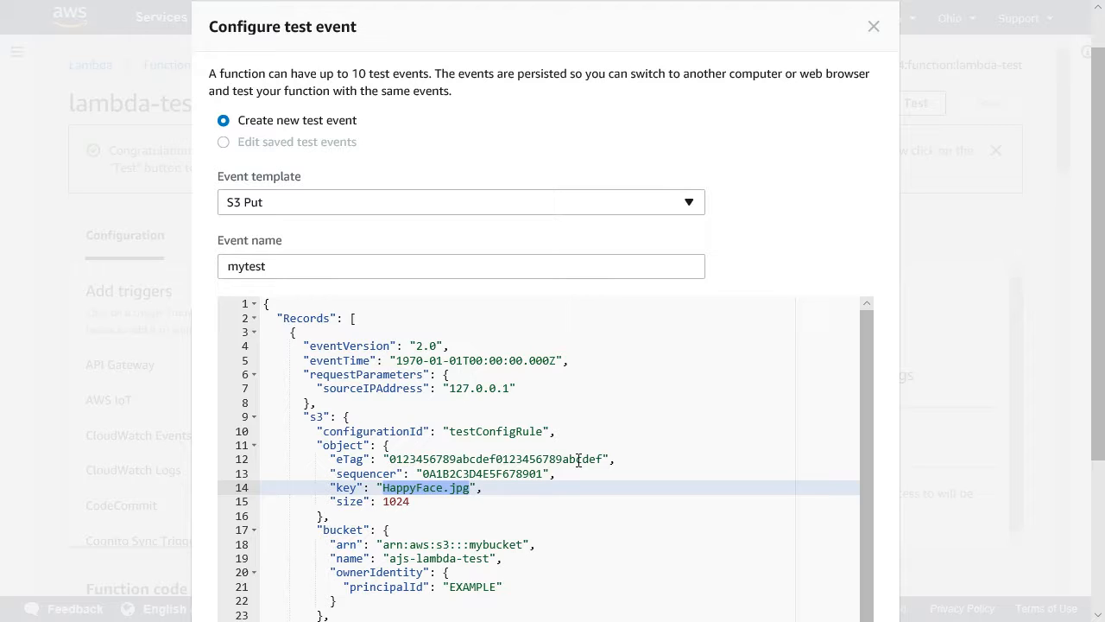
{"action": "type", "text": "thumb"}
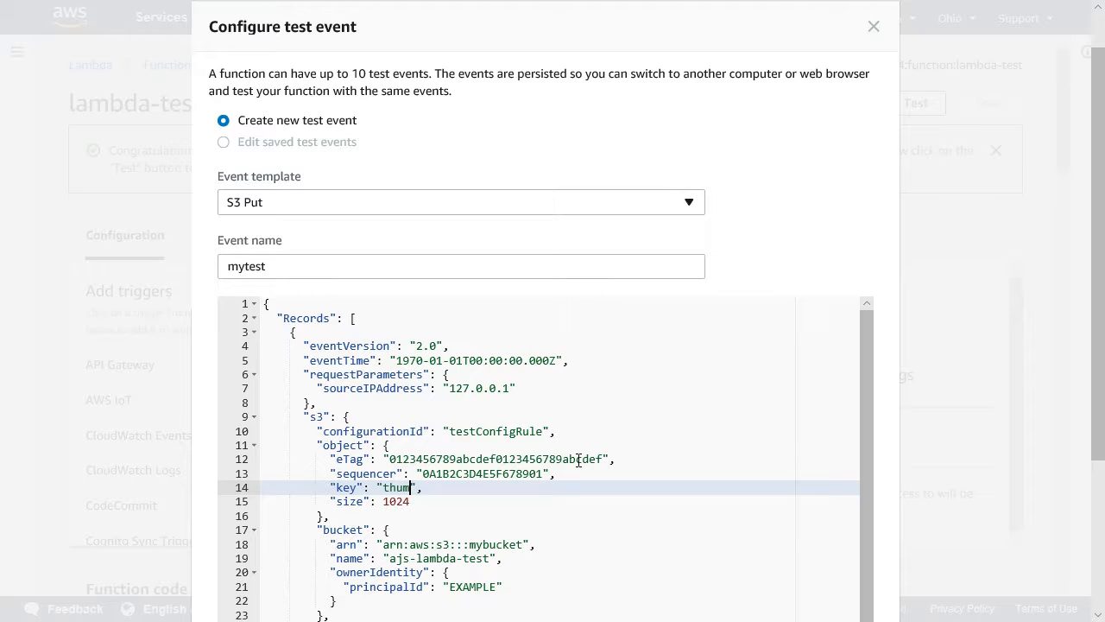
{"action": "type", "text": ".zip"}
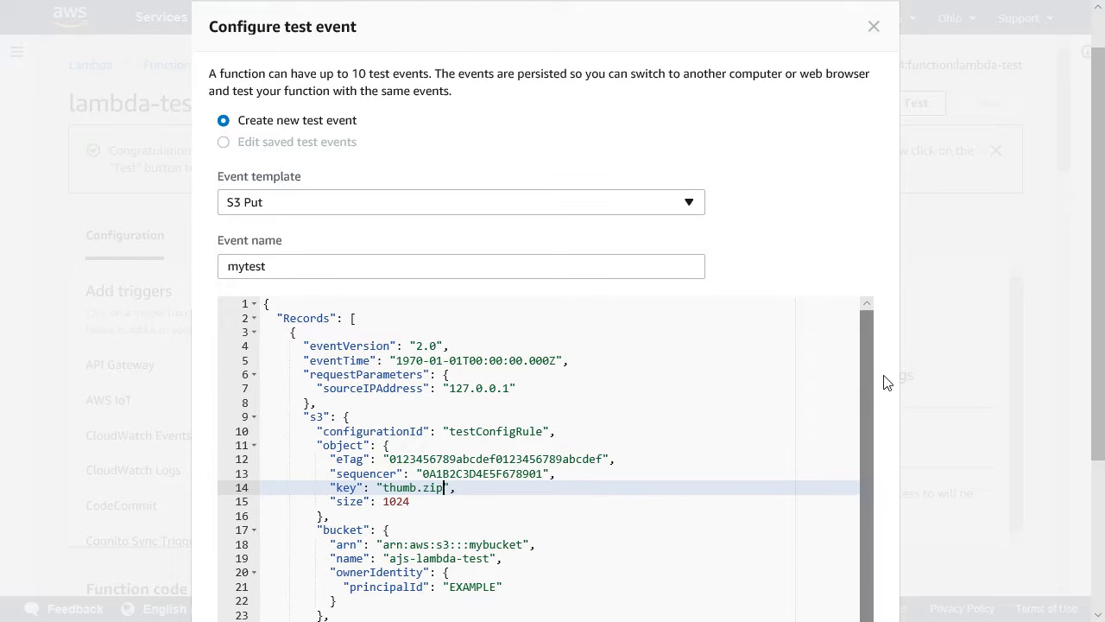
Create the mytest test event and dismiss the function-creation notice.
{"action": "left_click_drag", "start_coordinate": [1097, 267], "coordinate": [1095, 416]}
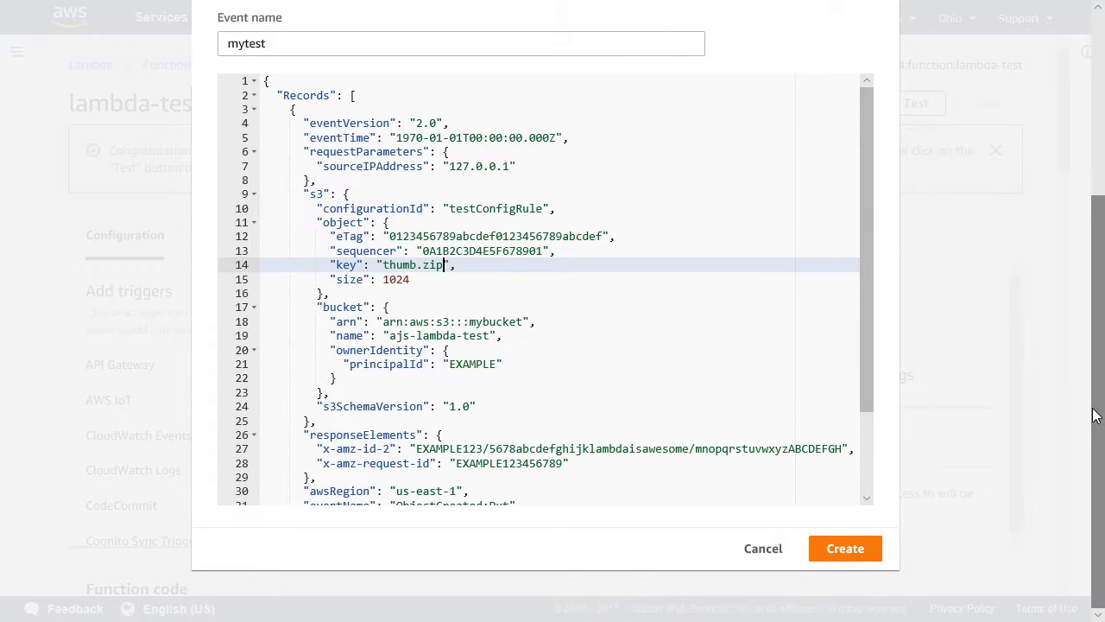
{"action": "left_click", "coordinate": [856, 557]}
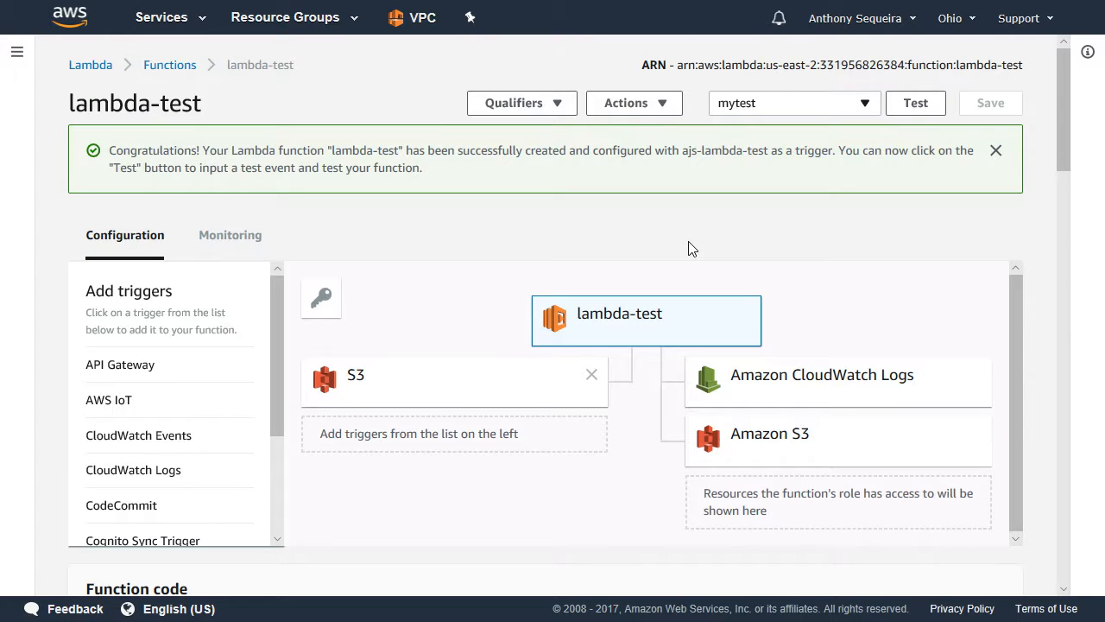
{"action": "left_click", "coordinate": [995, 152]}
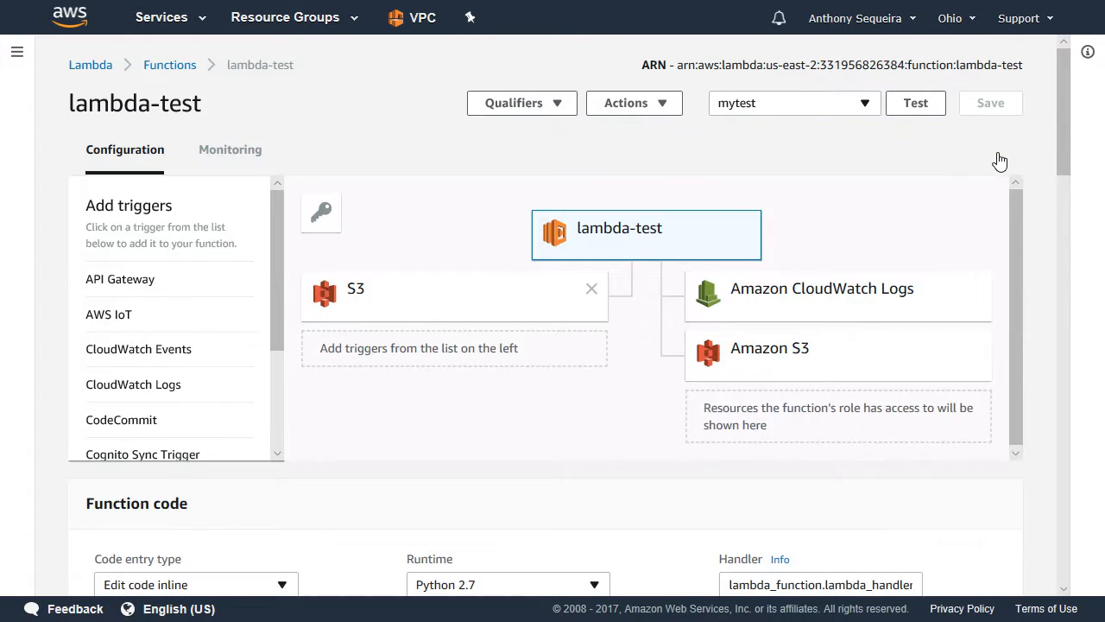
Run the lambda-test function with the mytest event, examine the execution details and returned result, and close the result notice.
{"action": "left_click", "coordinate": [914, 108]}
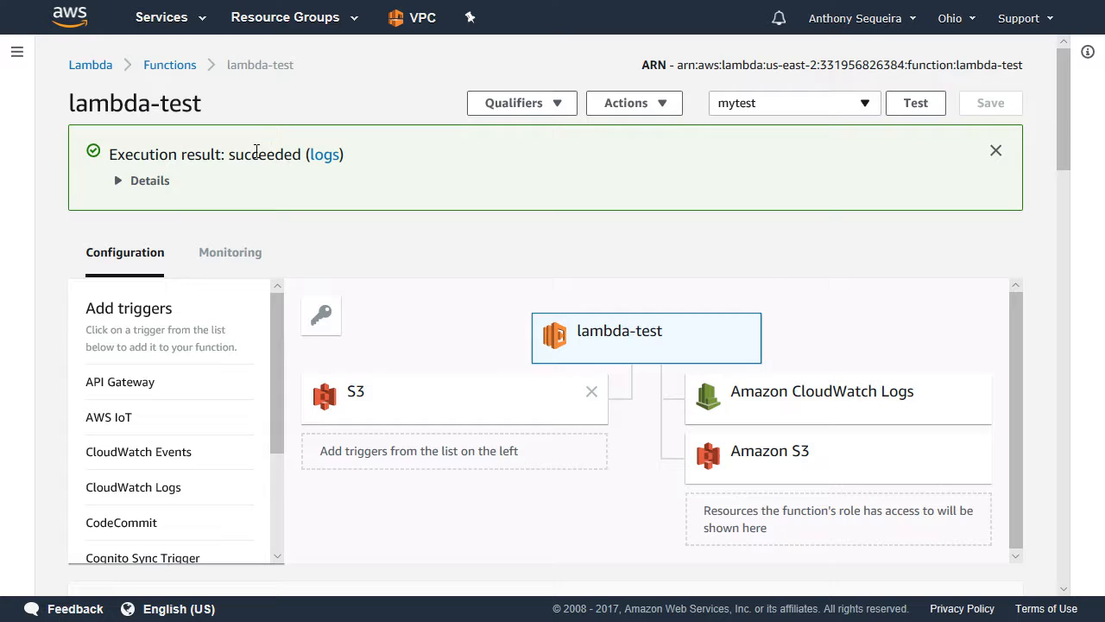
{"action": "left_click", "coordinate": [121, 185]}
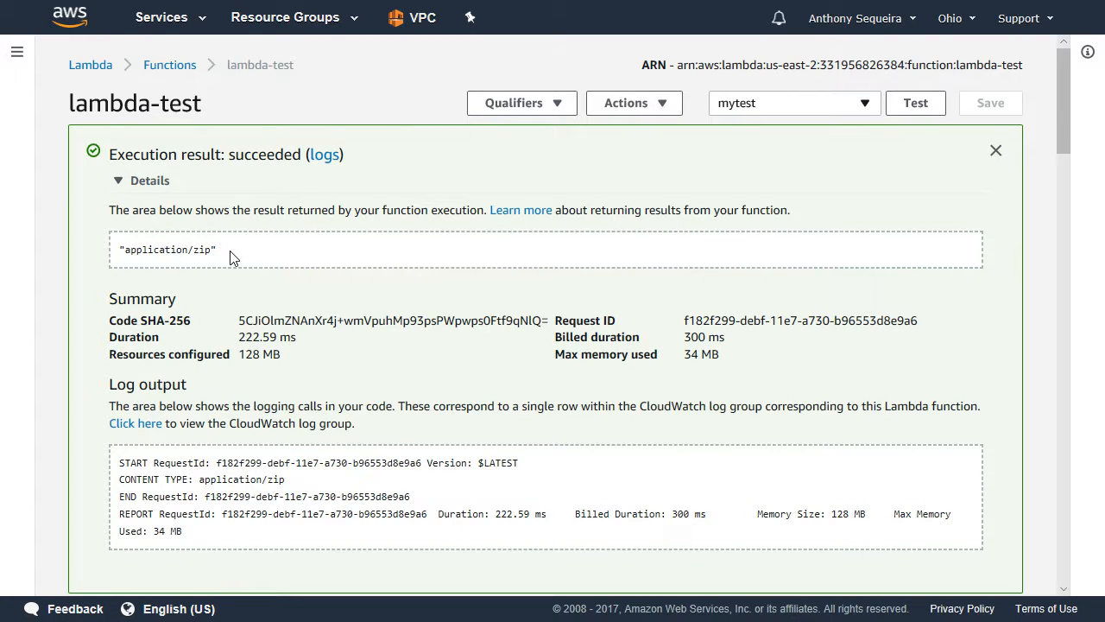
{"action": "left_click_drag", "start_coordinate": [221, 252], "coordinate": [126, 259]}
{"action": "left_click", "coordinate": [127, 255]}
{"action": "left_click", "coordinate": [994, 152]}
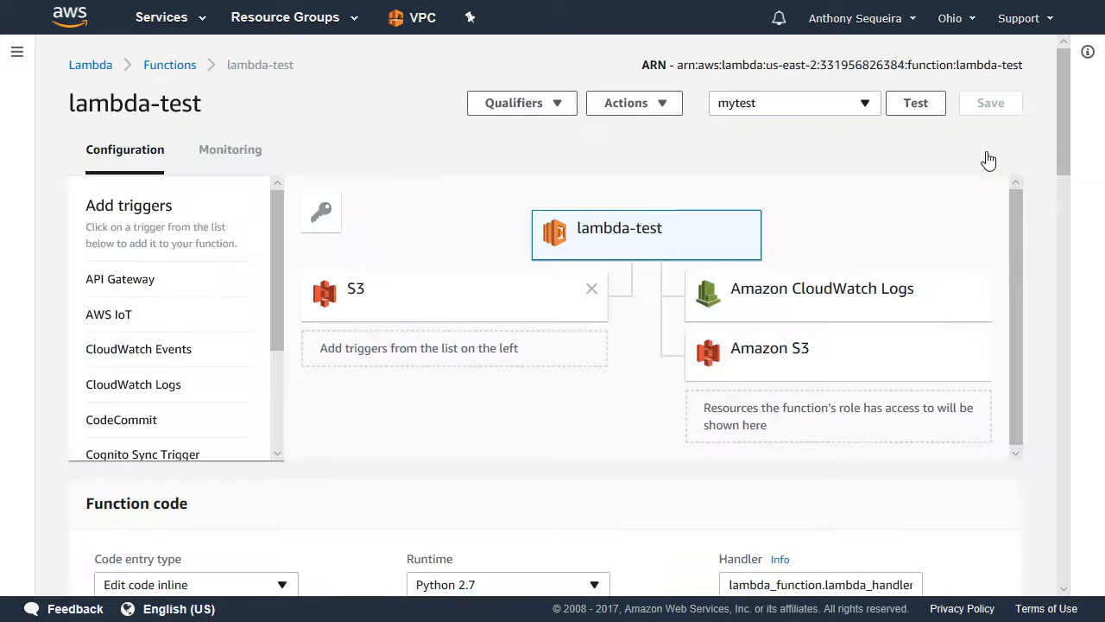
Delete the lambda-test function from the Lambda functions list.
{"action": "left_click", "coordinate": [90, 65]}
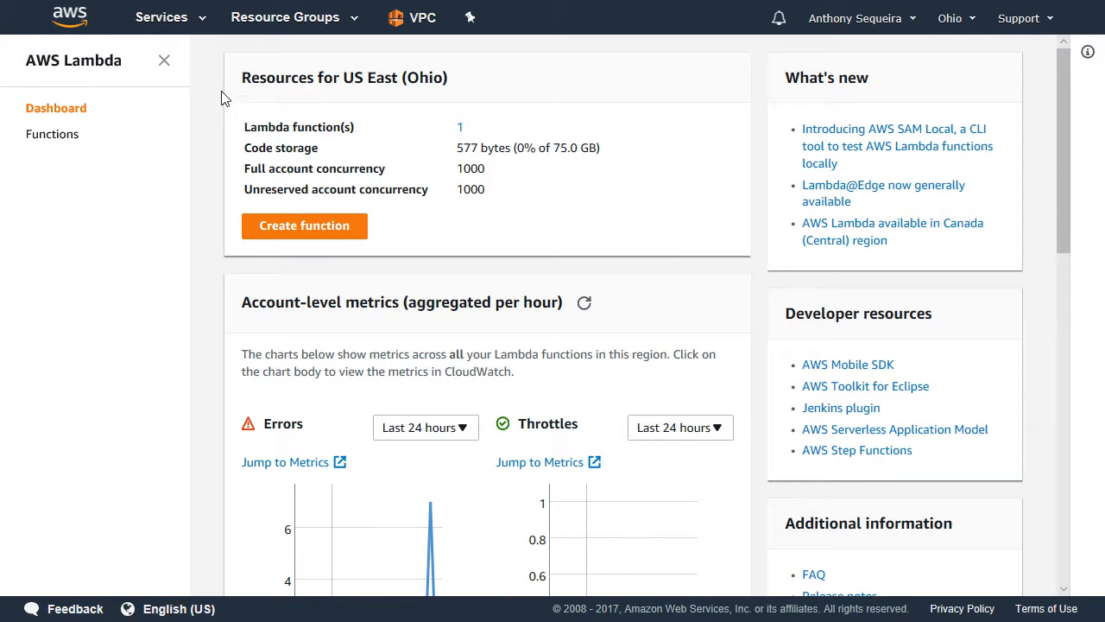
{"action": "left_click", "coordinate": [460, 130]}
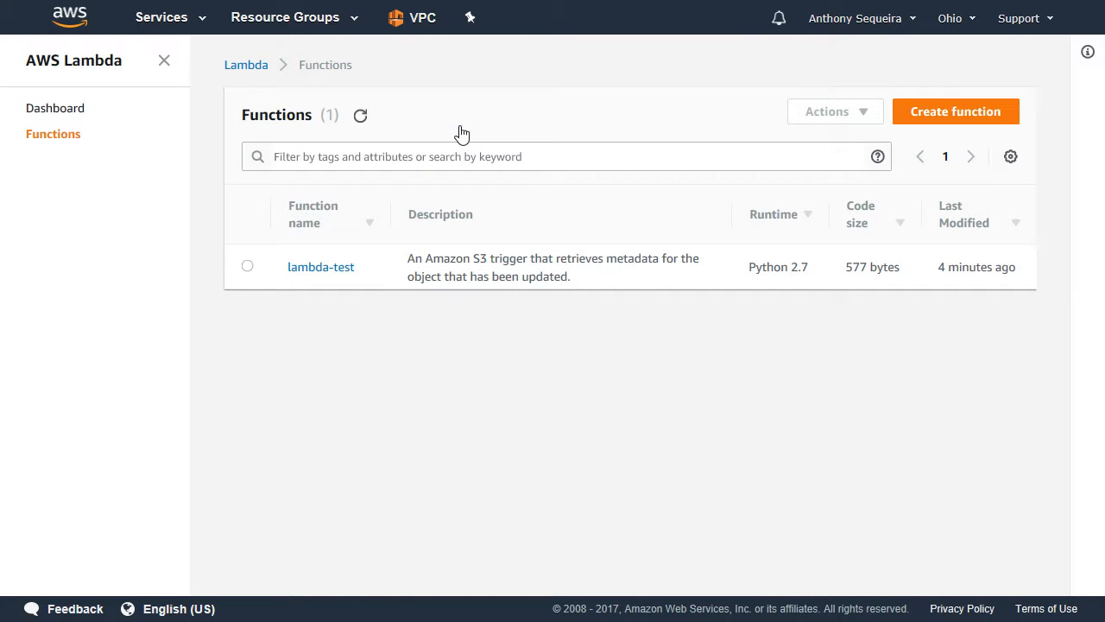
{"action": "left_click", "coordinate": [247, 267]}
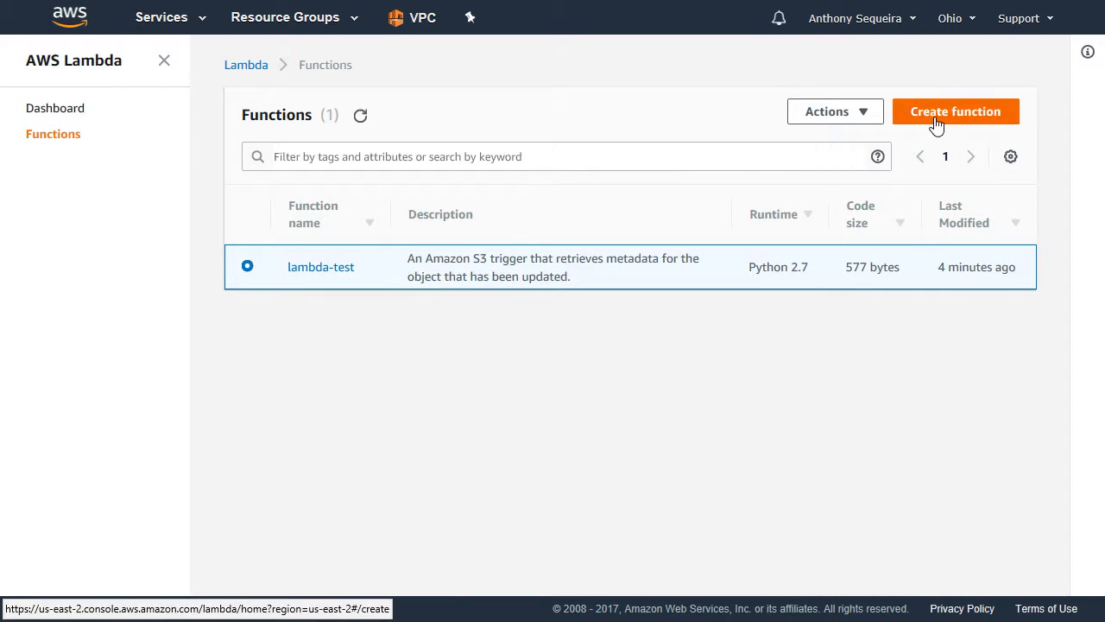
{"action": "left_click", "coordinate": [858, 116]}
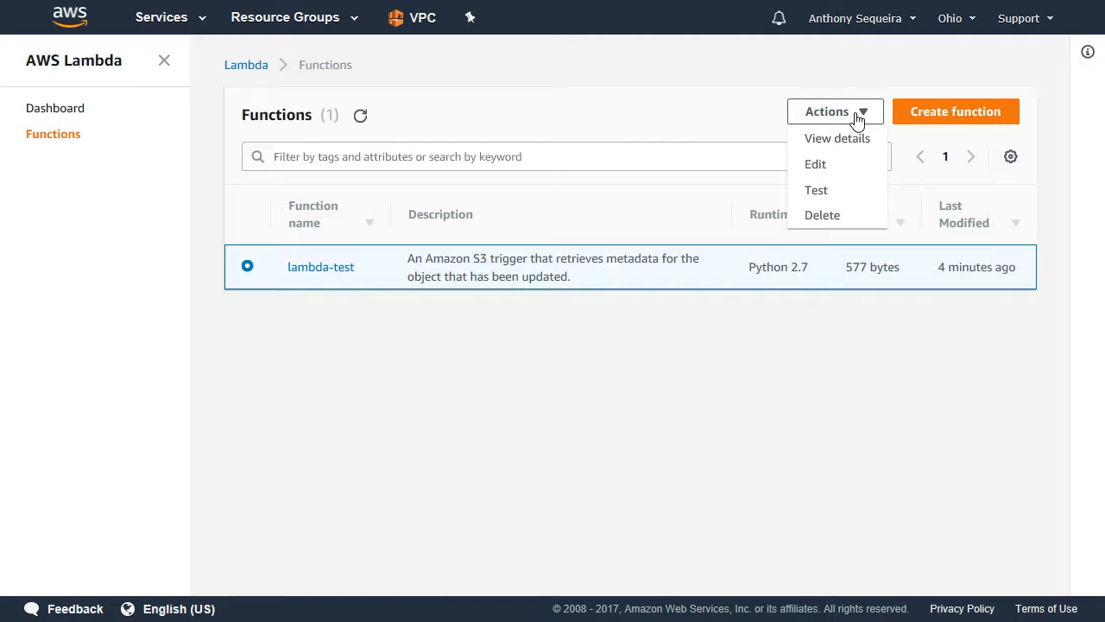
{"action": "left_click", "coordinate": [830, 223]}
{"action": "left_click", "coordinate": [764, 221]}
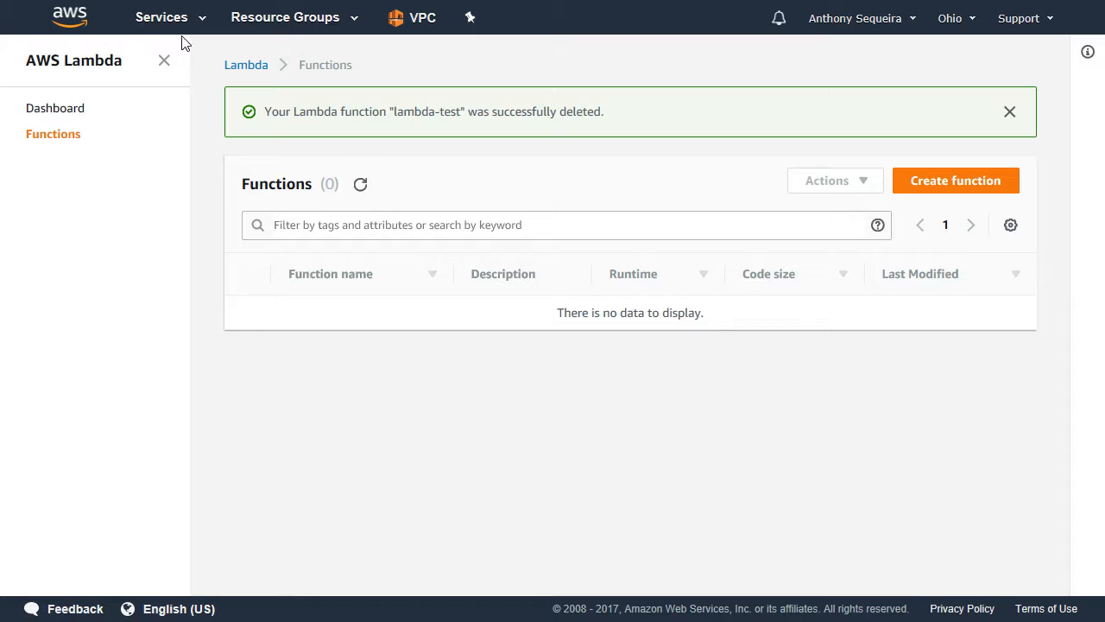
Delete the role-lambda-test role in IAM.
{"action": "left_click", "coordinate": [173, 19]}
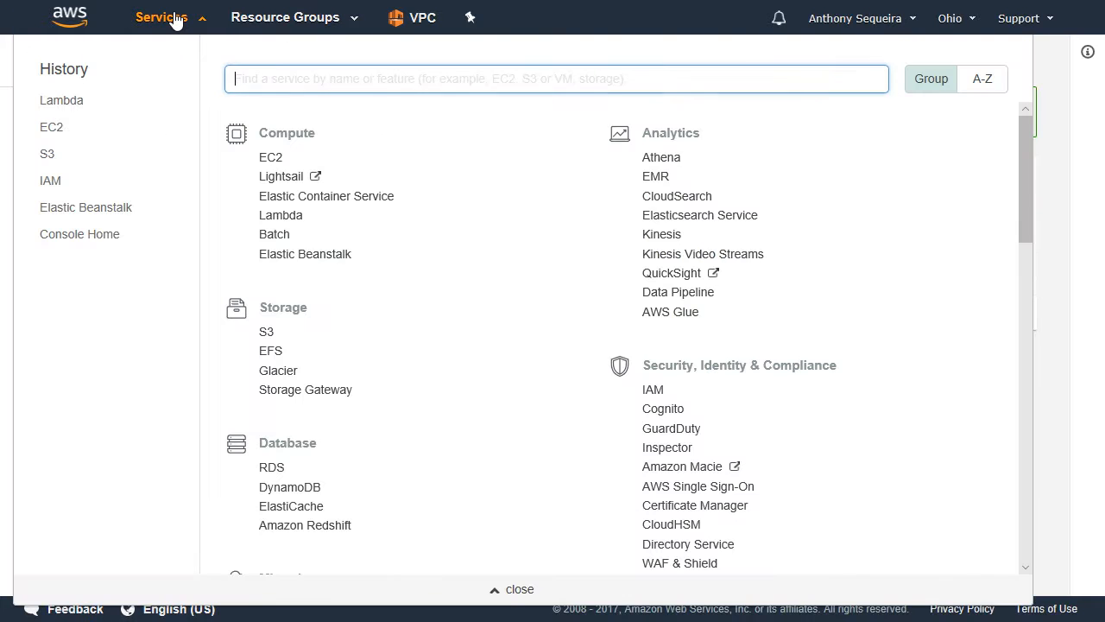
{"action": "left_click", "coordinate": [653, 390]}
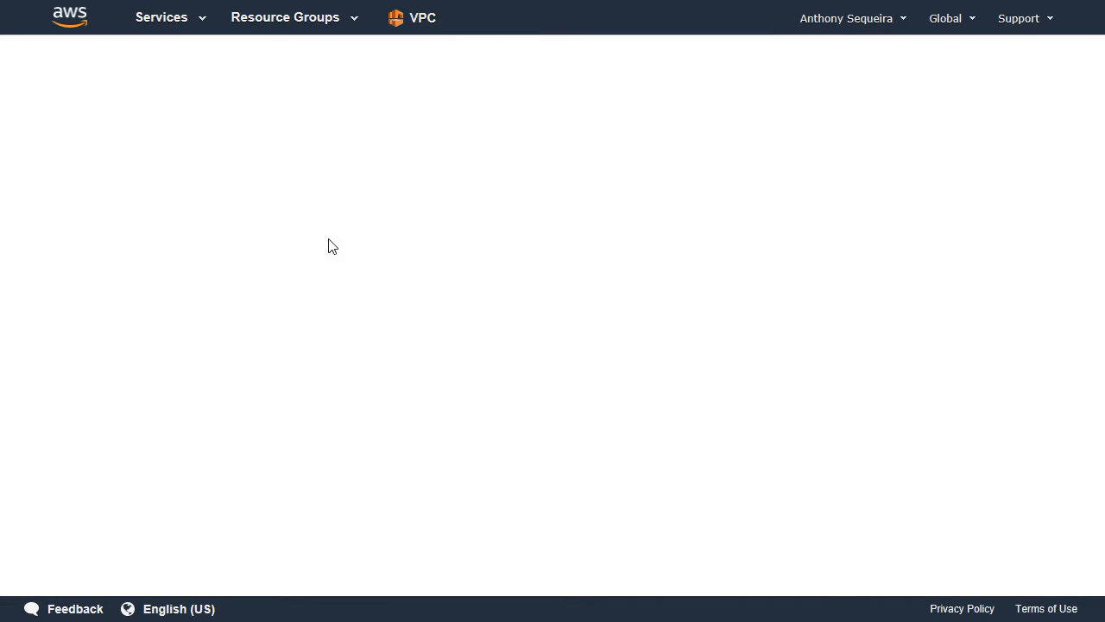
{"action": "left_click", "coordinate": [47, 196]}
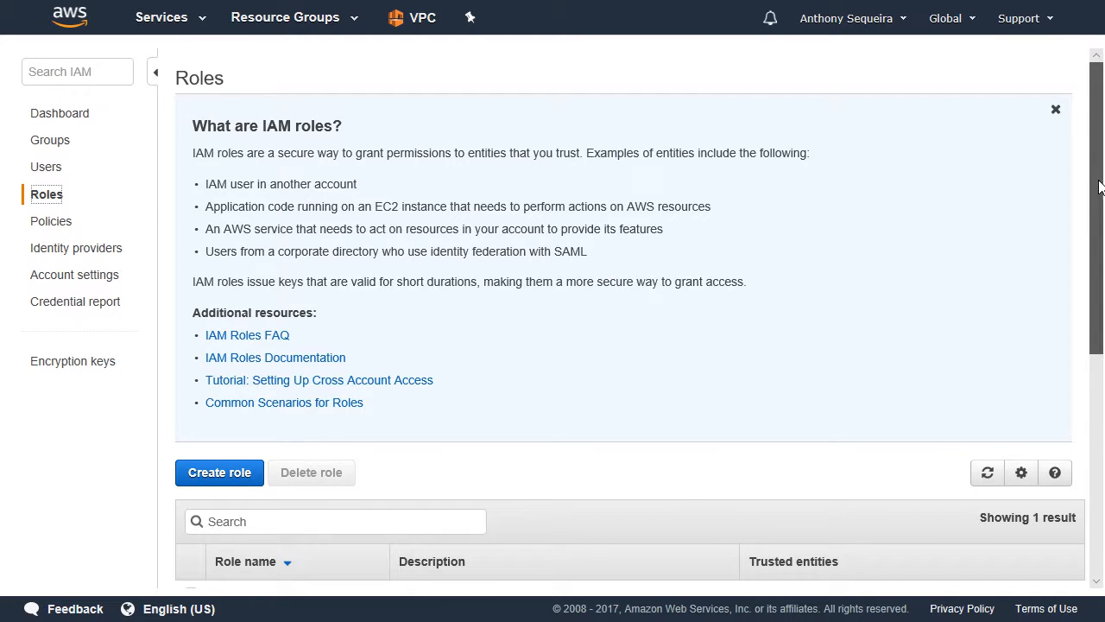
{"action": "left_click_drag", "start_coordinate": [1100, 185], "coordinate": [1101, 380]}
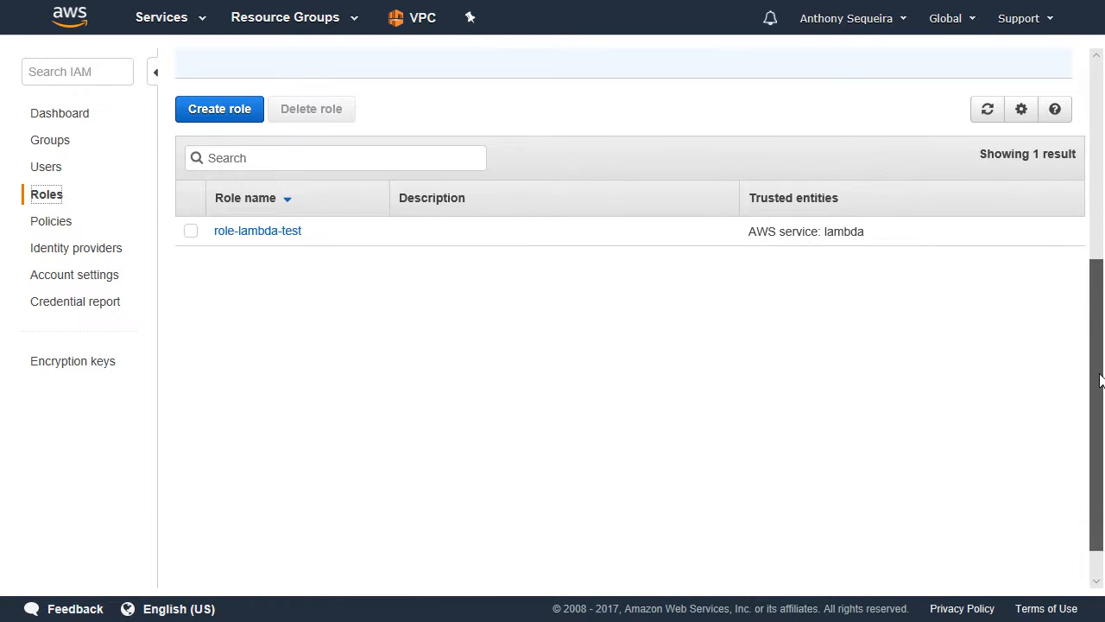
{"action": "left_click", "coordinate": [191, 237]}
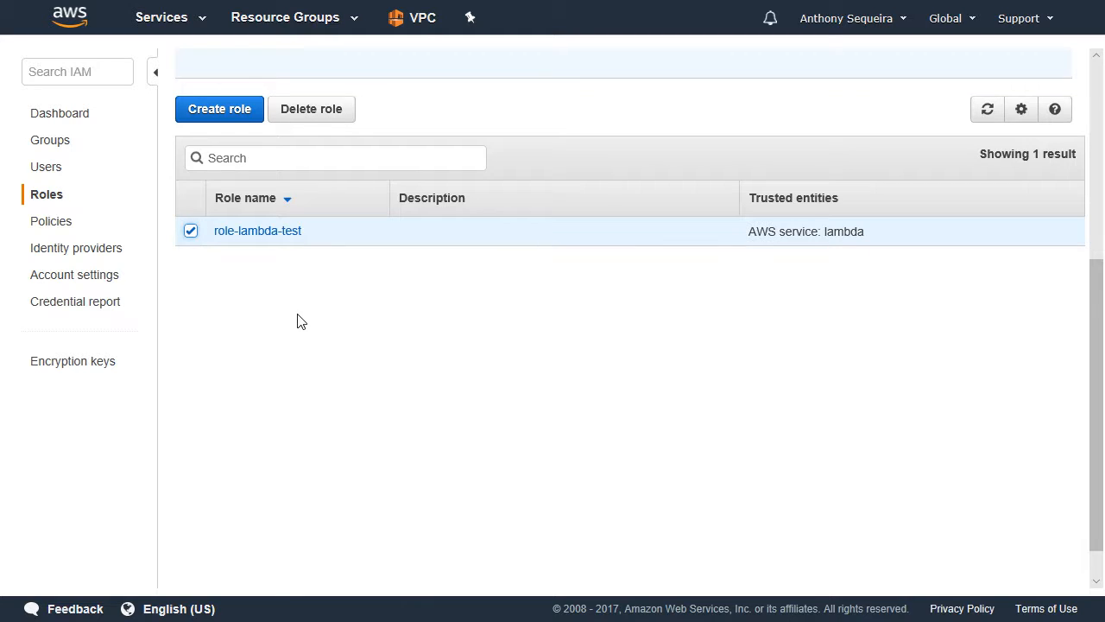
{"action": "left_click", "coordinate": [311, 112]}
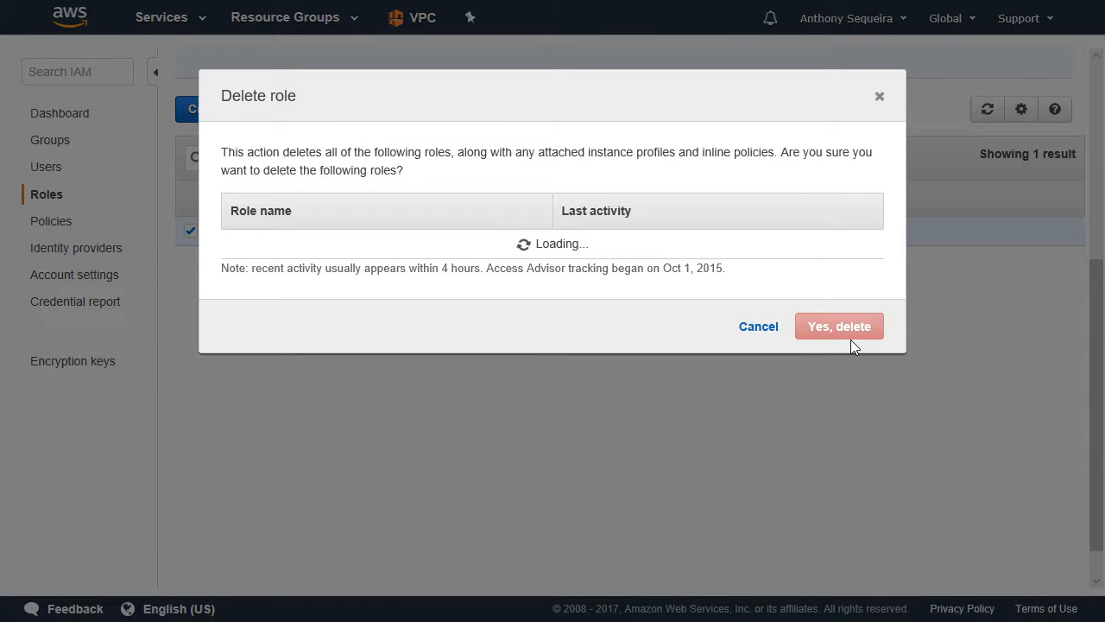
{"action": "left_click", "coordinate": [850, 335]}
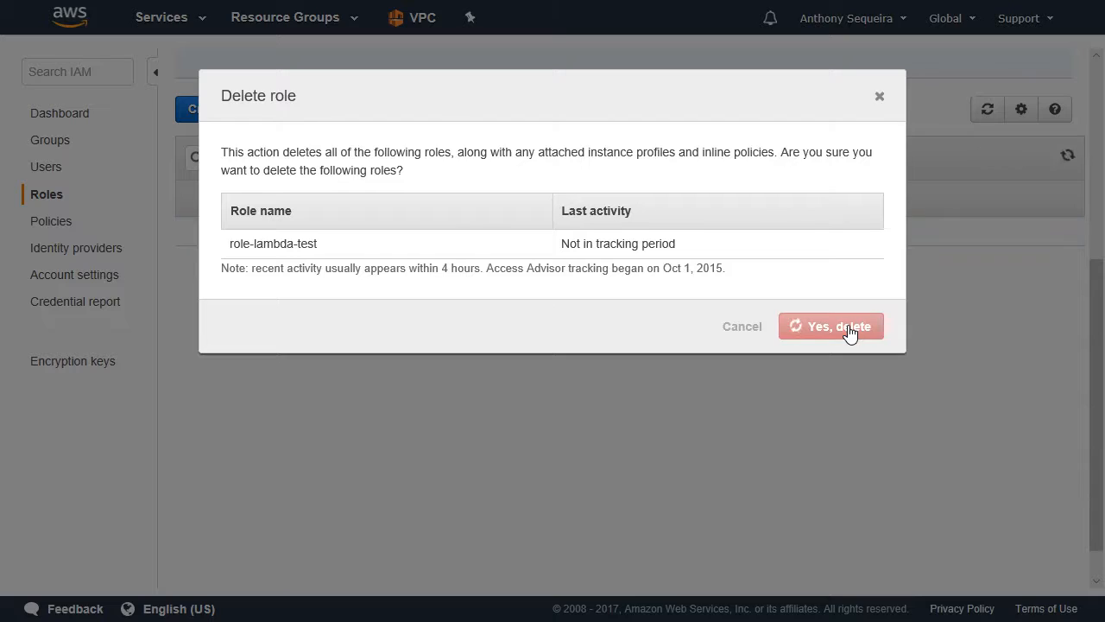
Open the contents of the ajs-lambda-test bucket in S3.
{"action": "left_click", "coordinate": [191, 25]}
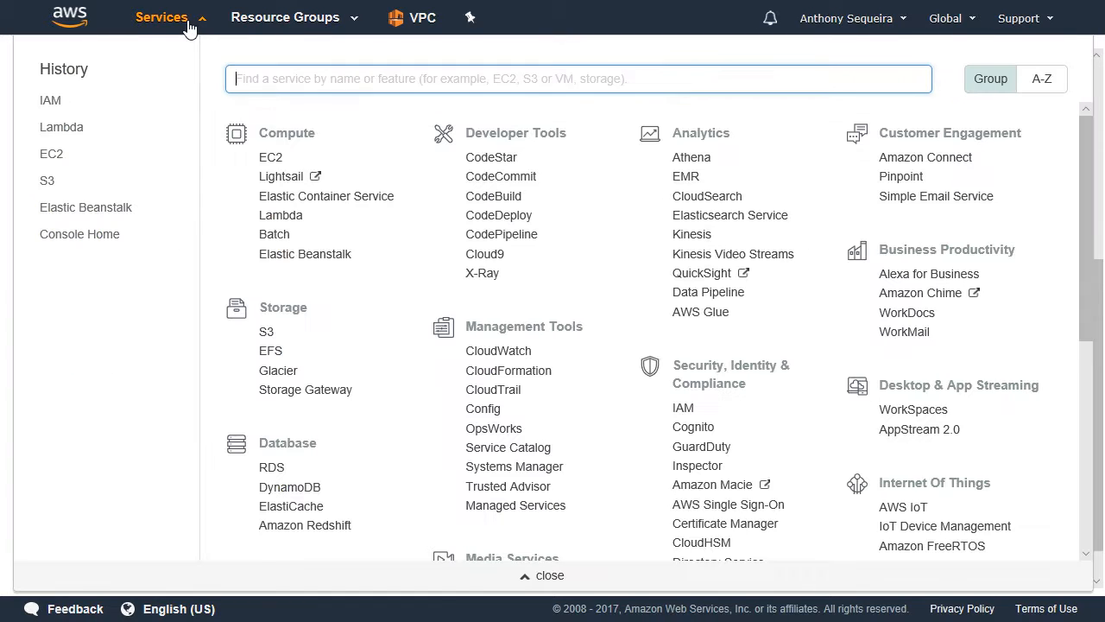
{"action": "left_click", "coordinate": [47, 183]}
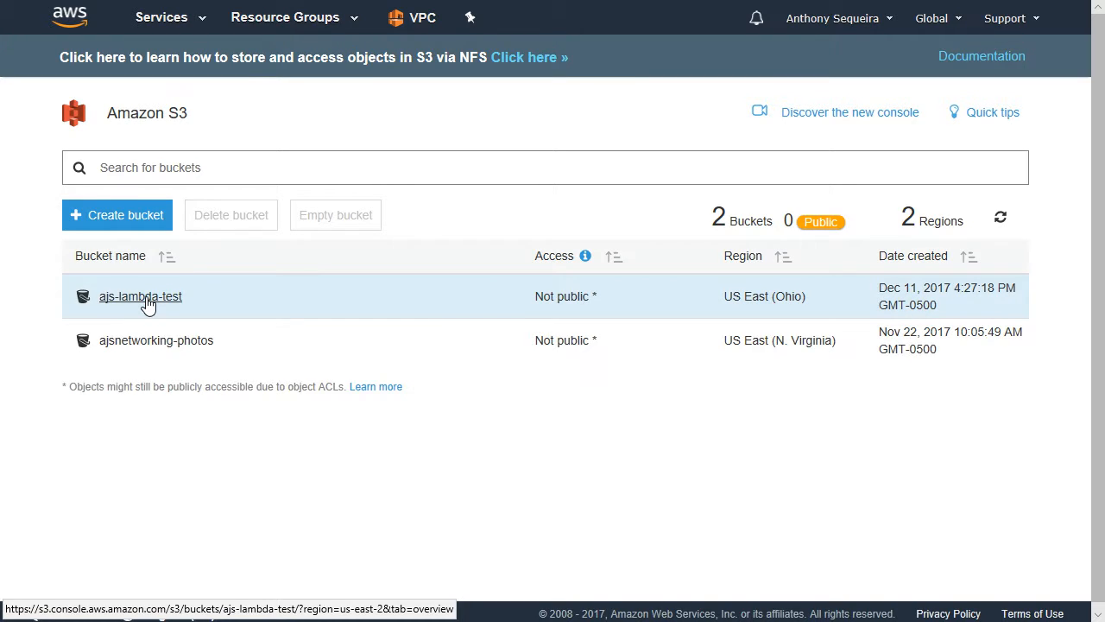
{"action": "left_click", "coordinate": [145, 298]}
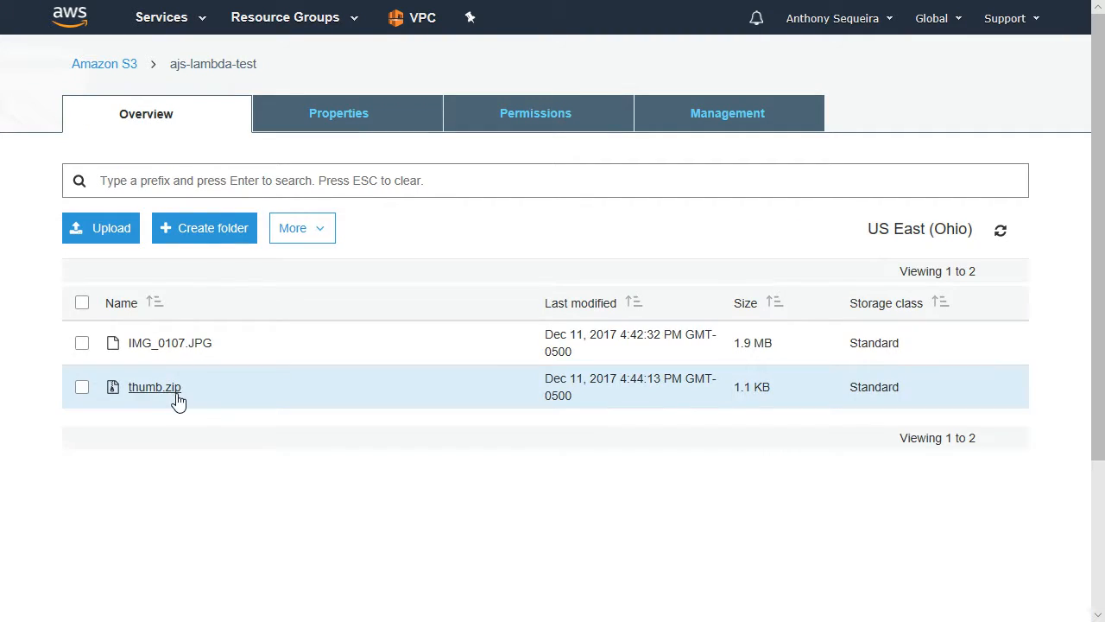